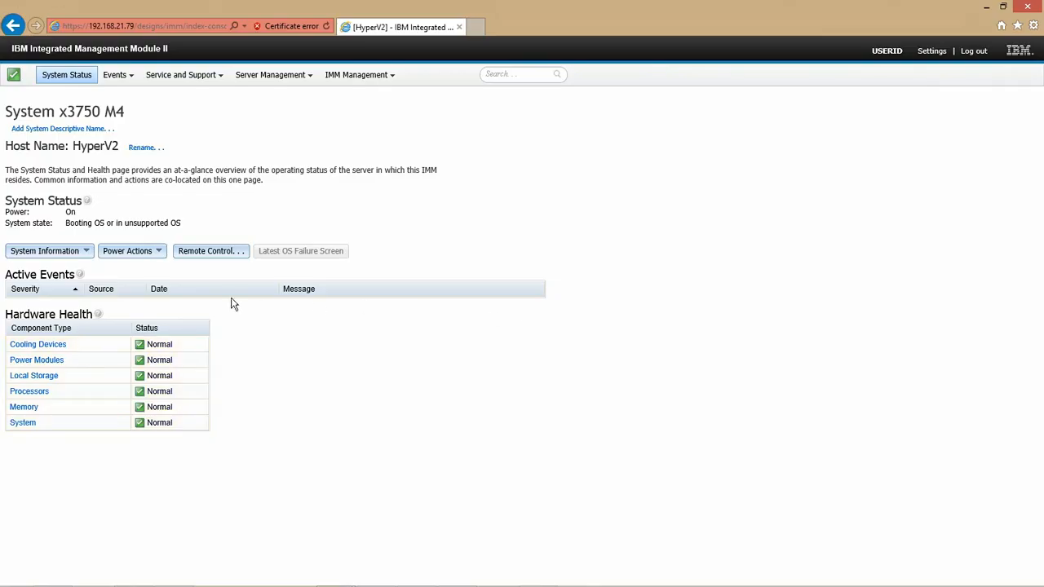
# Review the server's System Information Quick View and its available power actions.
pyautogui.click(71, 253)
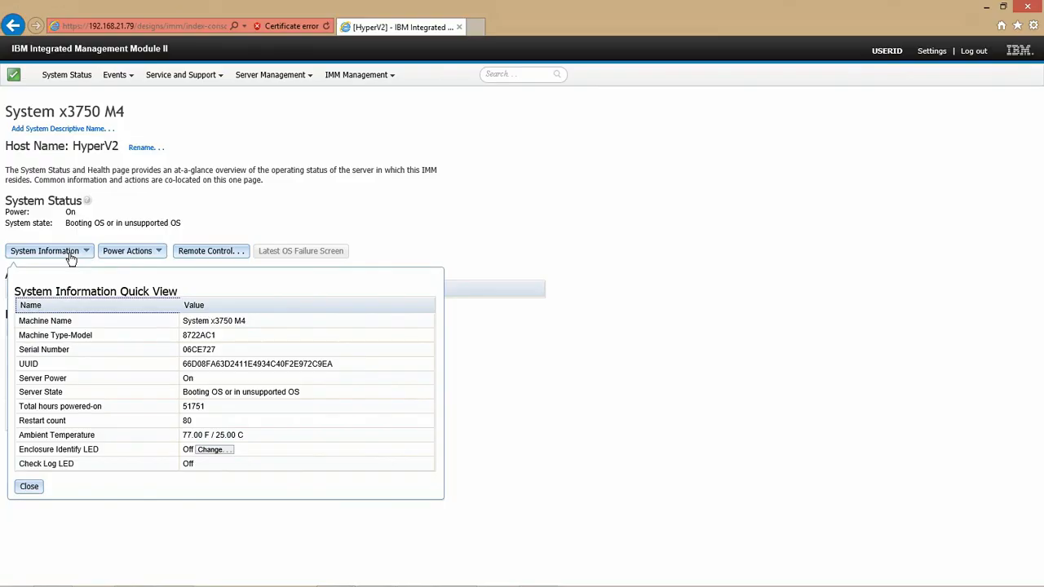
pyautogui.click(140, 252)
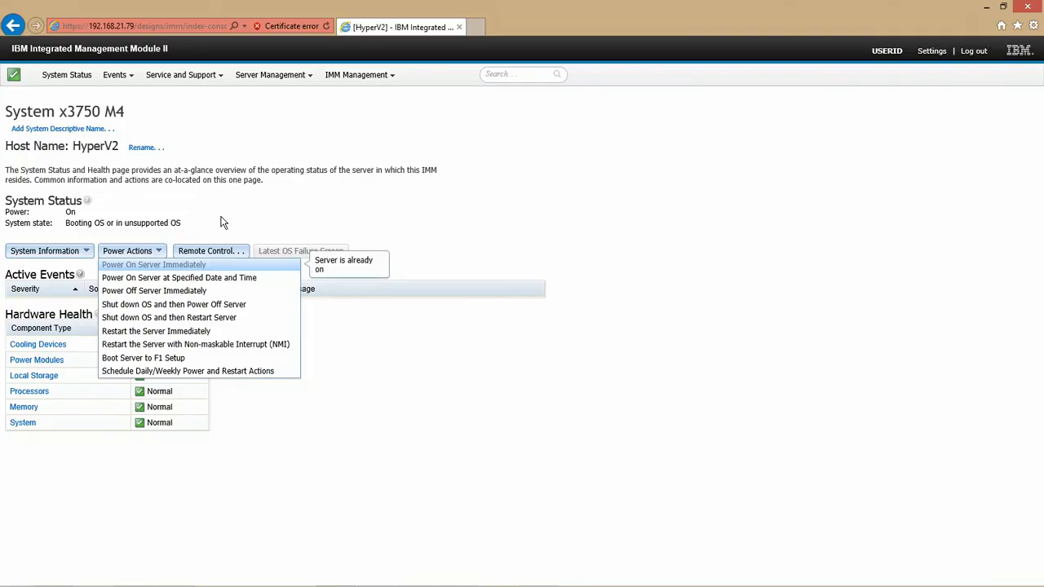
pyautogui.click(246, 236)
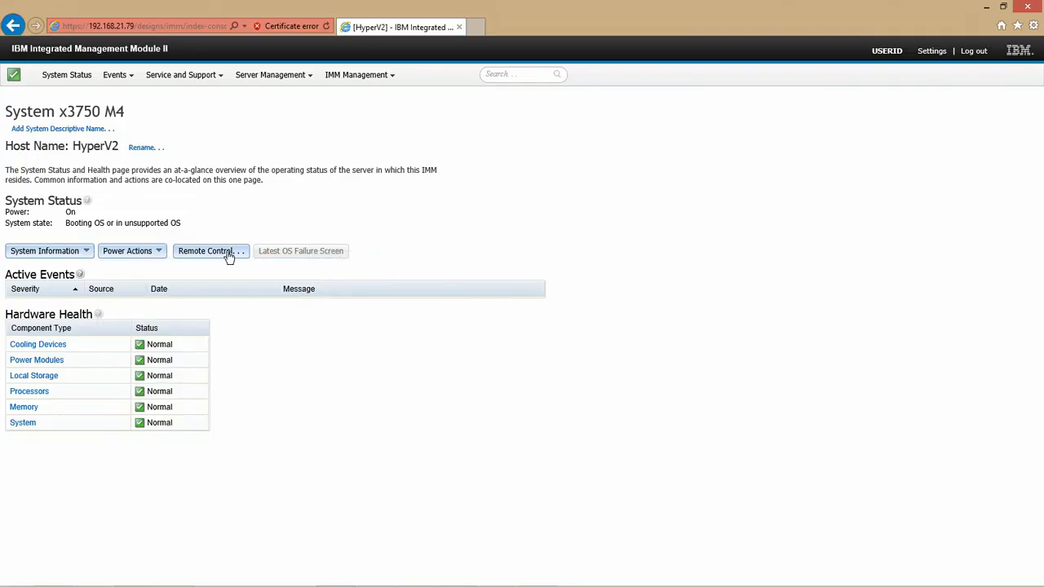
# Review the IMM firmware properties and the Ethernet IPv4 settings of the management module.
pyautogui.click(374, 77)
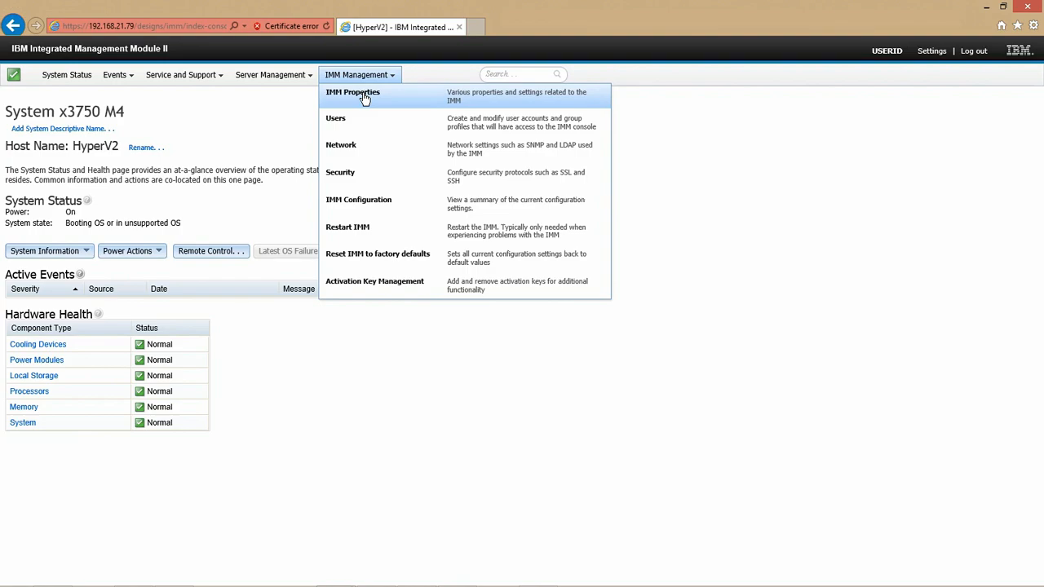
pyautogui.click(365, 96)
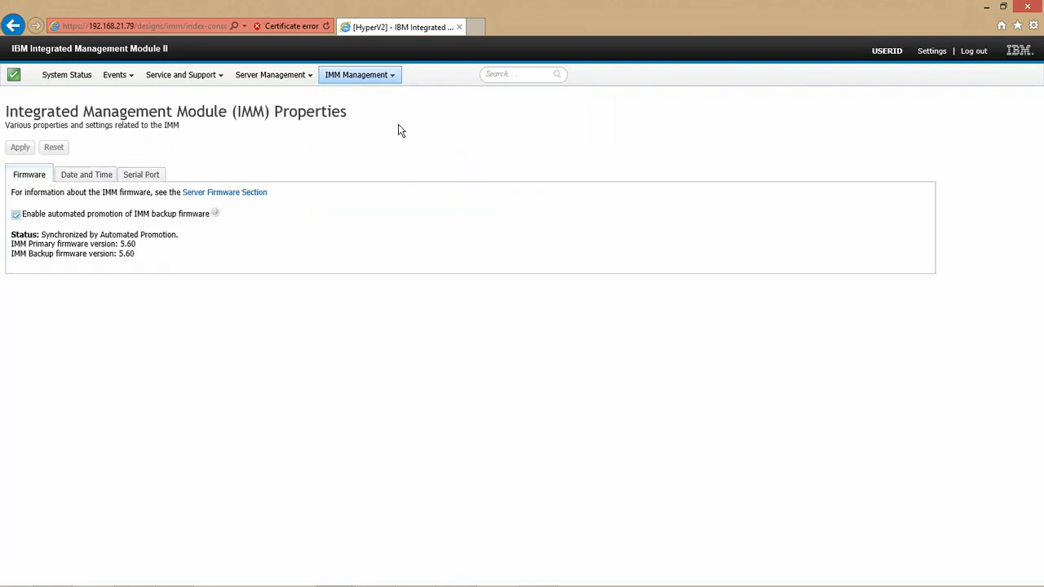
pyautogui.click(374, 76)
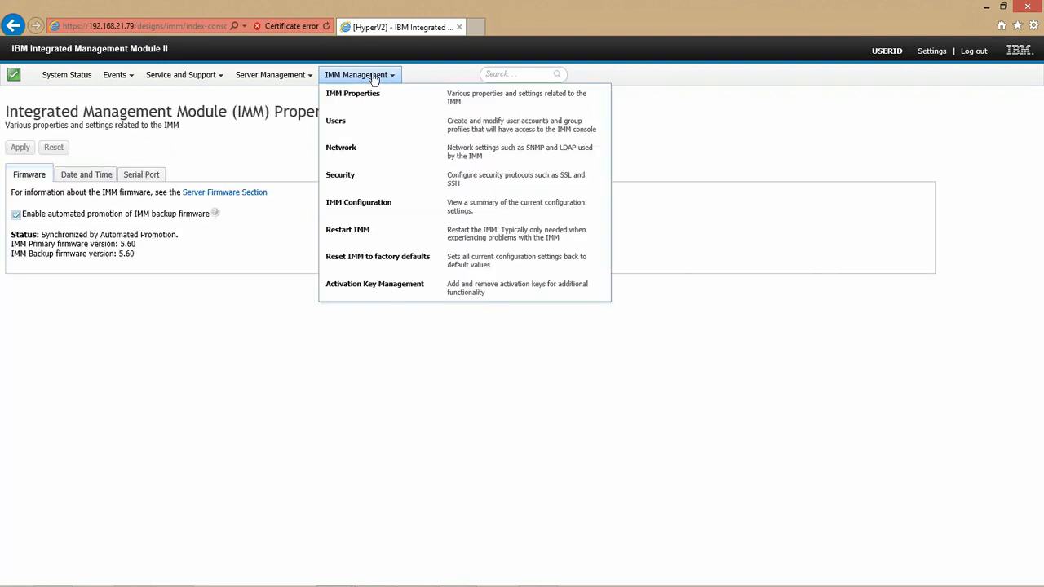
pyautogui.click(366, 155)
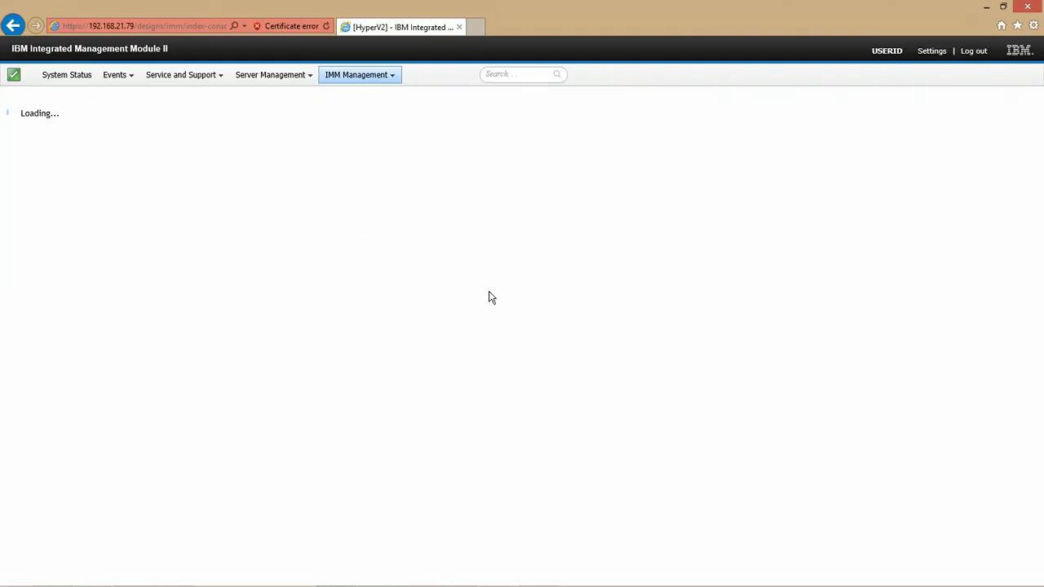
pyautogui.scroll(-2, 492, 298)
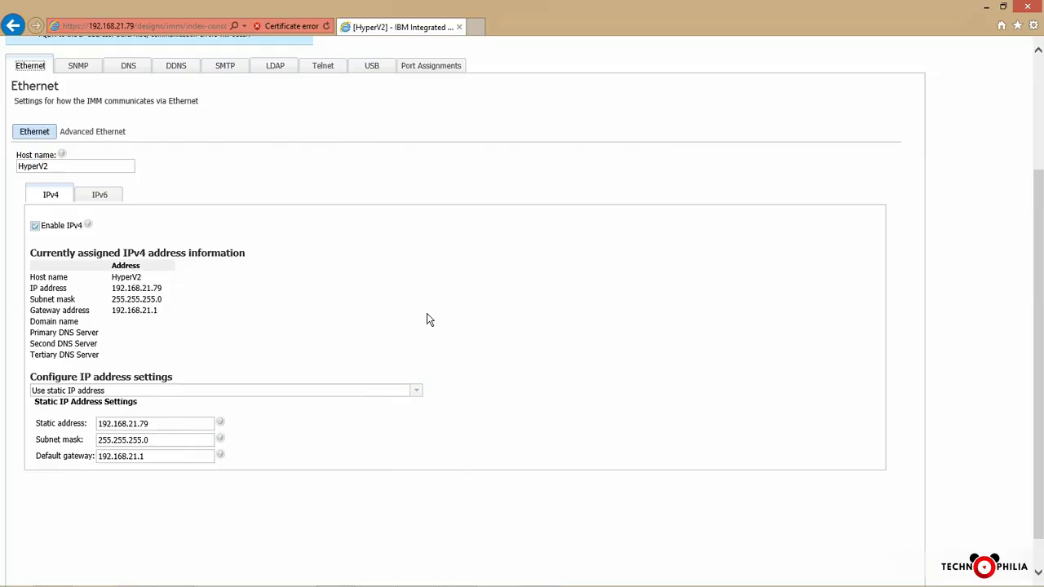
pyautogui.scroll(1, 430, 320)
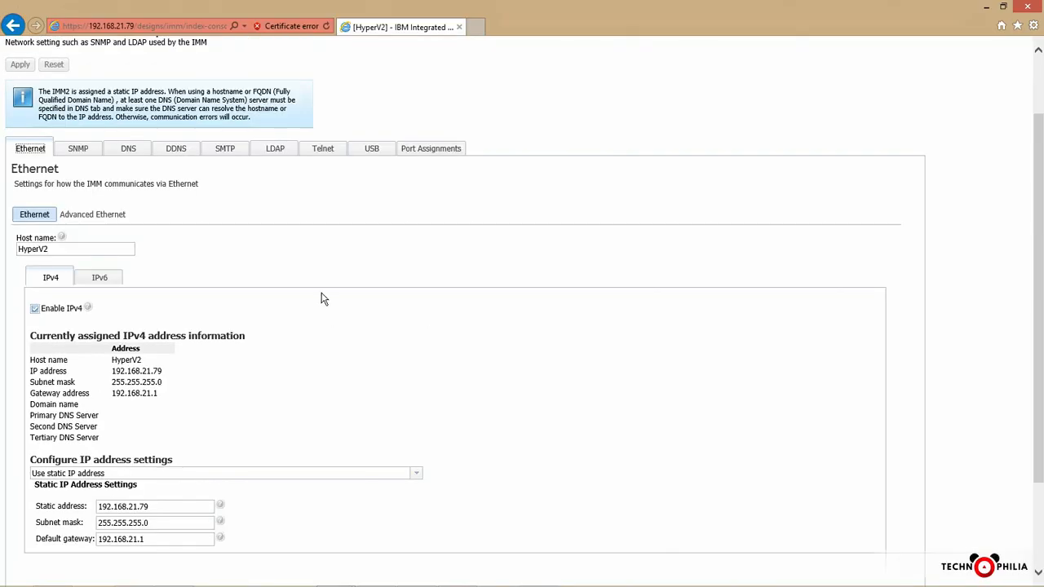
# Inspect the static IP address field, then the DDNS and LDAP client settings in the network protocol properties.
pyautogui.click(155, 506)
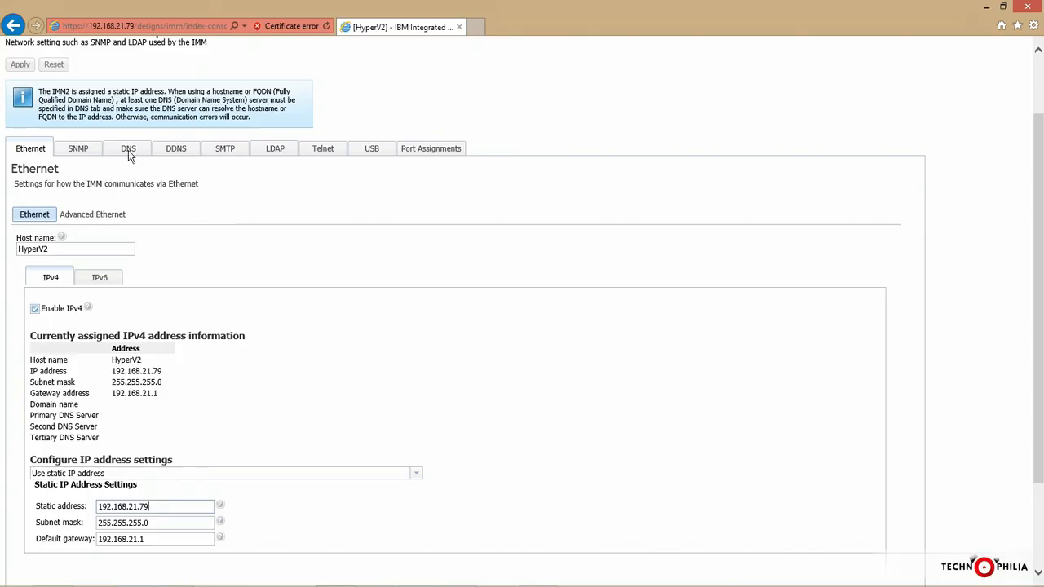
pyautogui.click(177, 153)
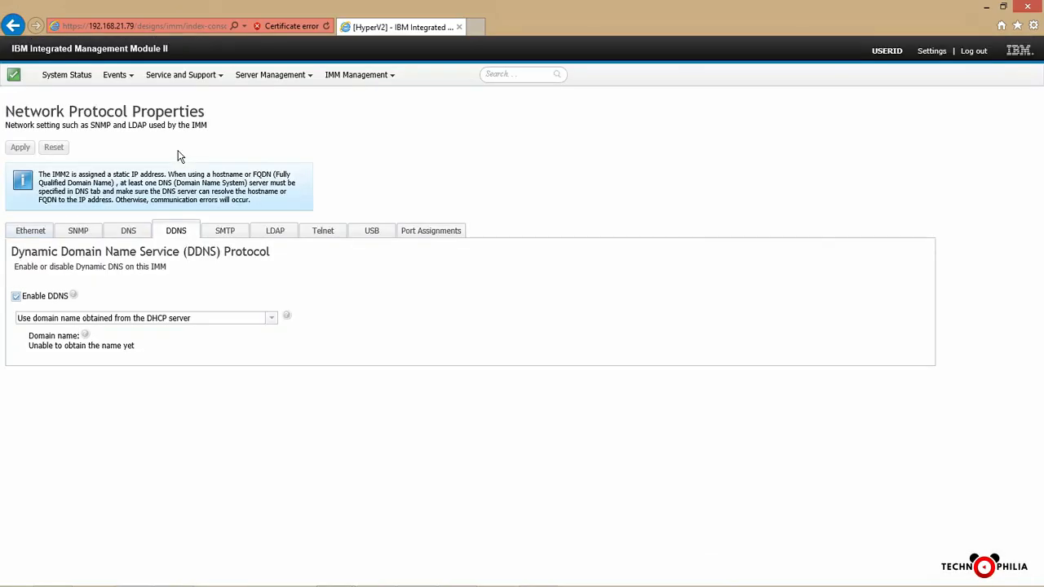
pyautogui.click(277, 234)
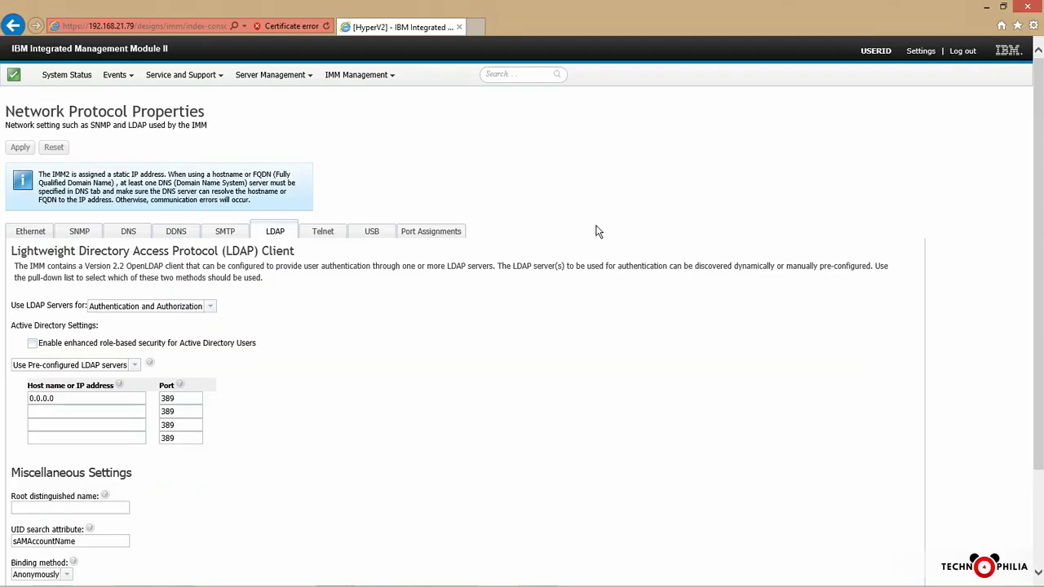
# Open the Server Properties and examine the LED status and hardware activity.
pyautogui.click(379, 77)
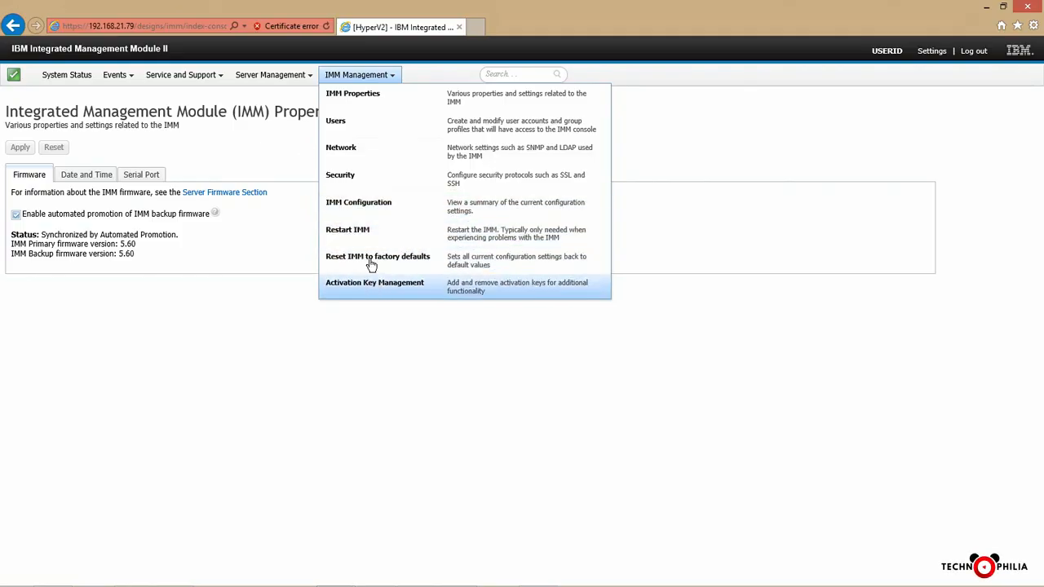
pyautogui.click(271, 75)
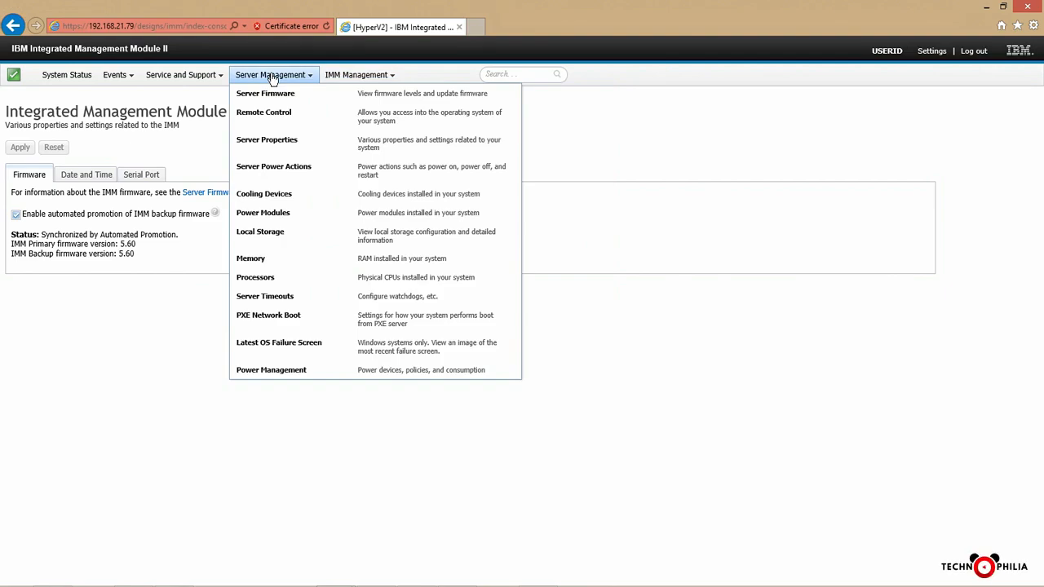
pyautogui.click(291, 146)
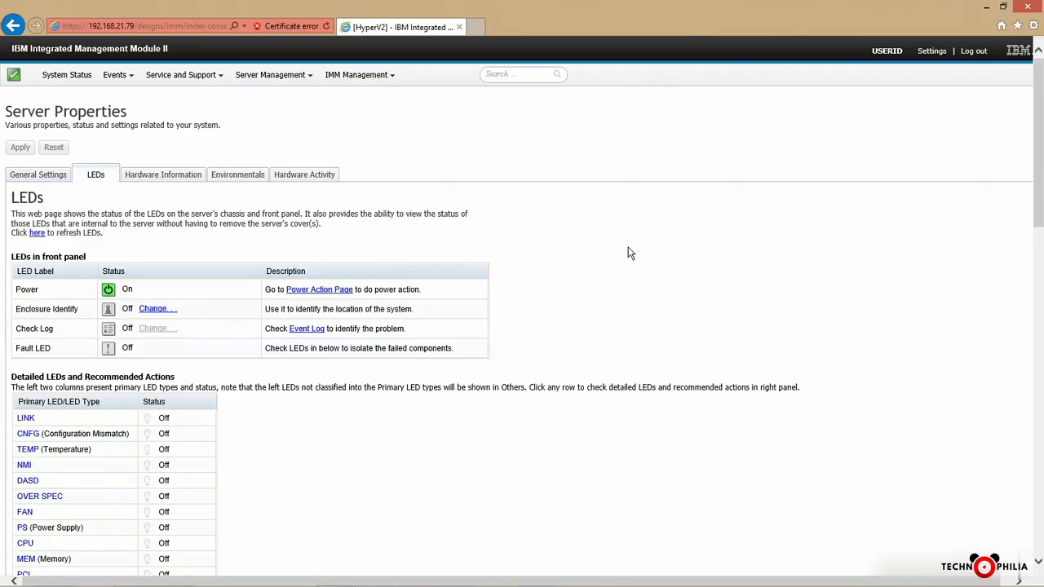
pyautogui.scroll(-3, 628, 253)
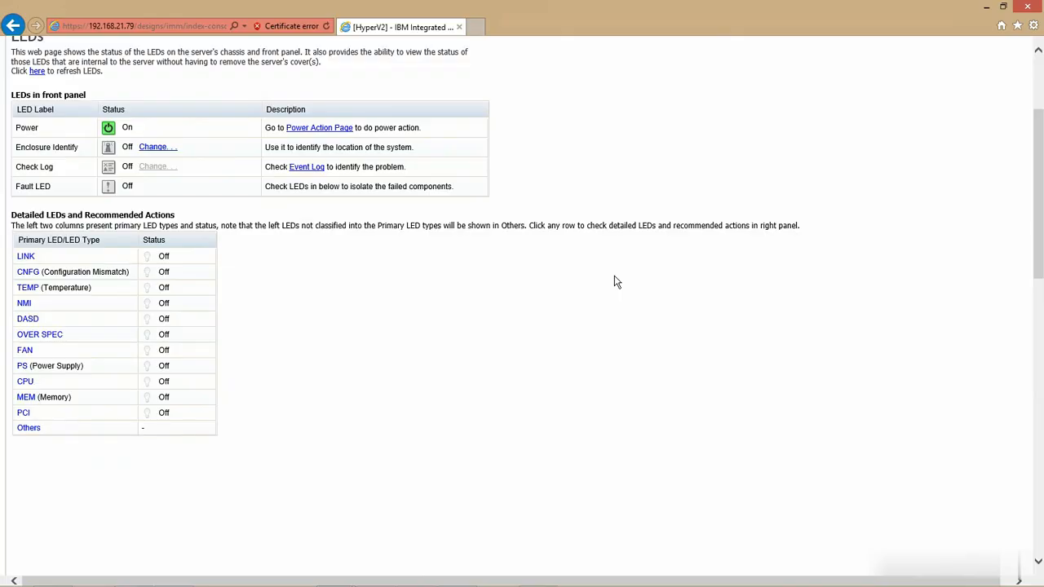
pyautogui.scroll(3, 616, 282)
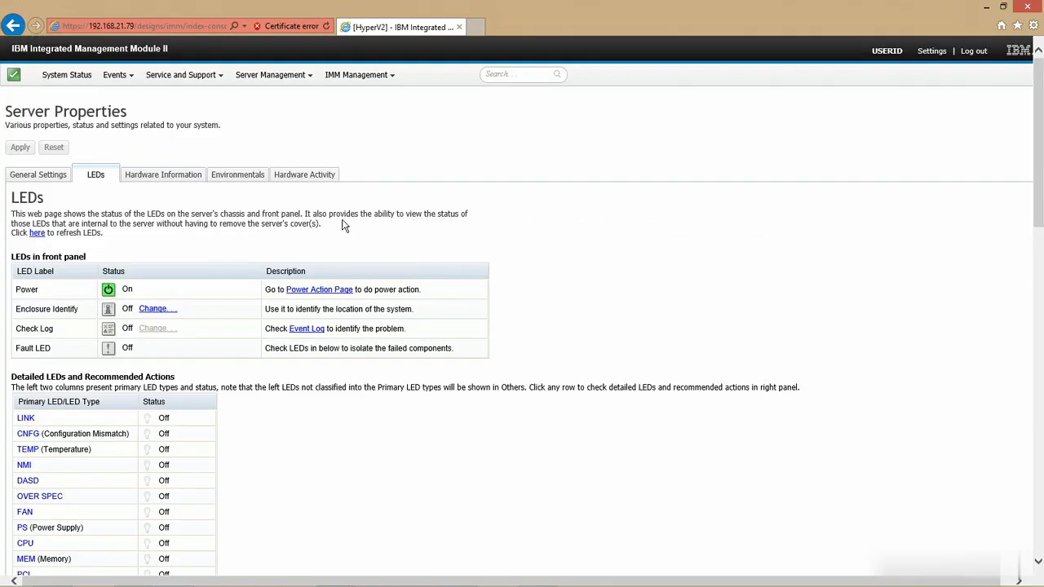
pyautogui.click(310, 175)
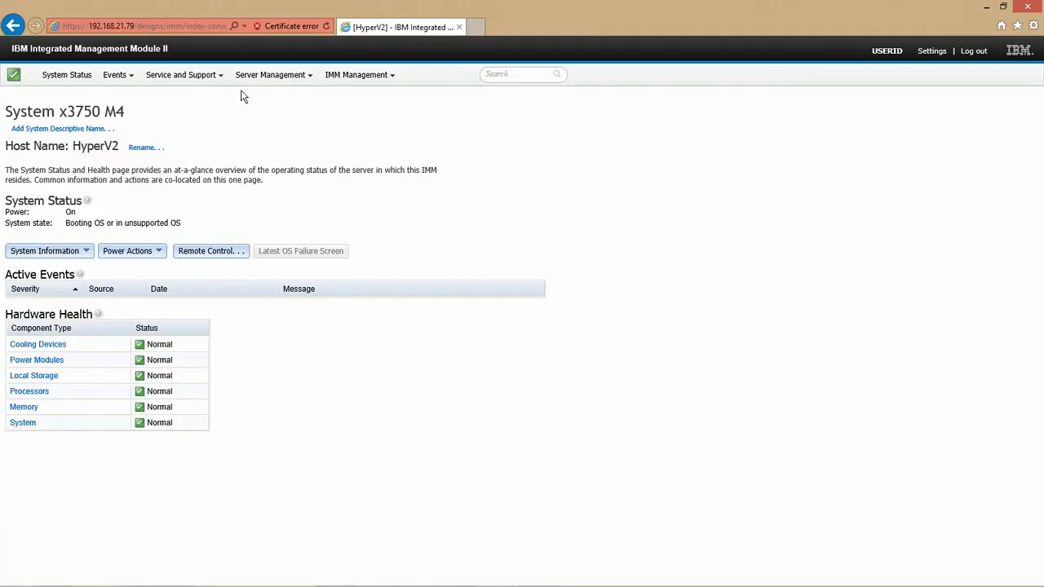
# Start a remote control session to the server, reposition its Video Viewer window and look through the viewer's tools.
pyautogui.click(273, 75)
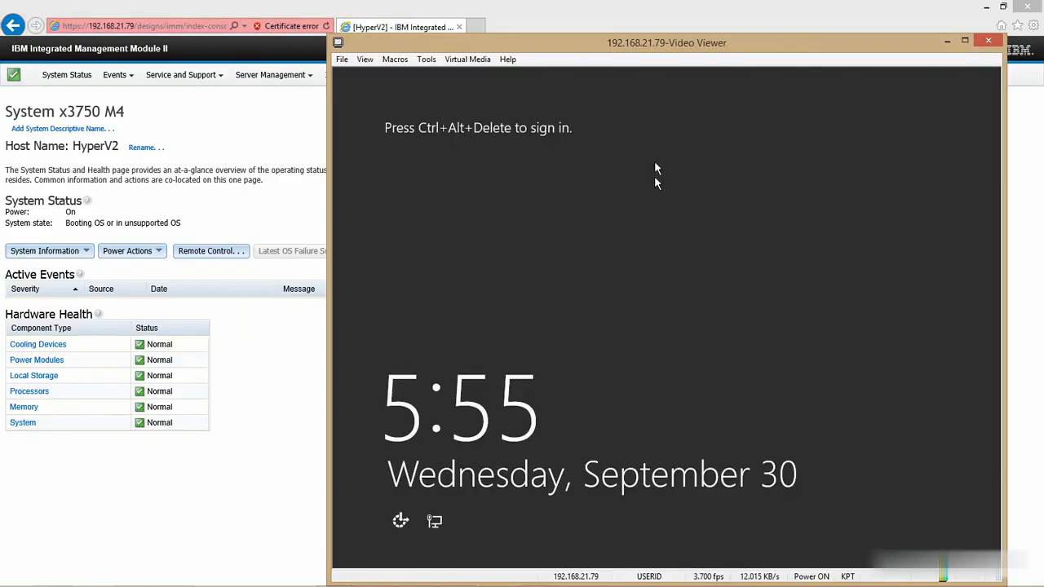
pyautogui.moveTo(549, 40); pyautogui.dragTo(392, 25)
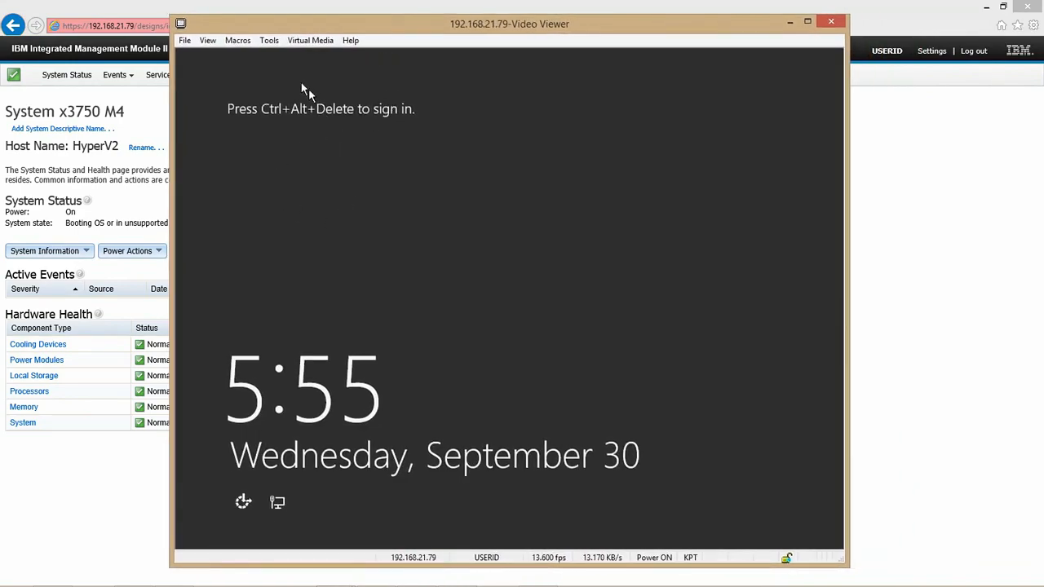
pyautogui.click(270, 42)
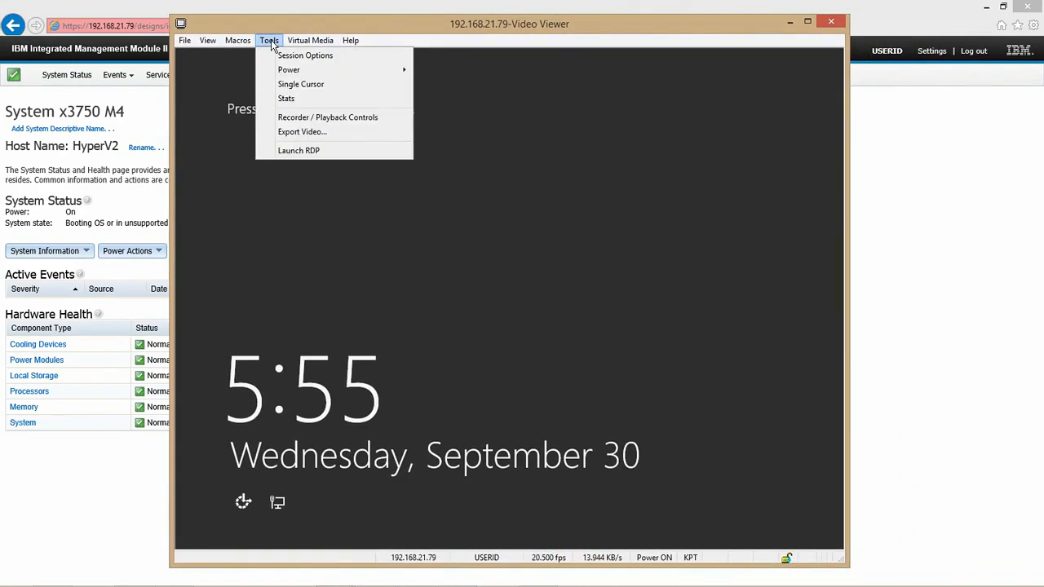
pyautogui.click(272, 45)
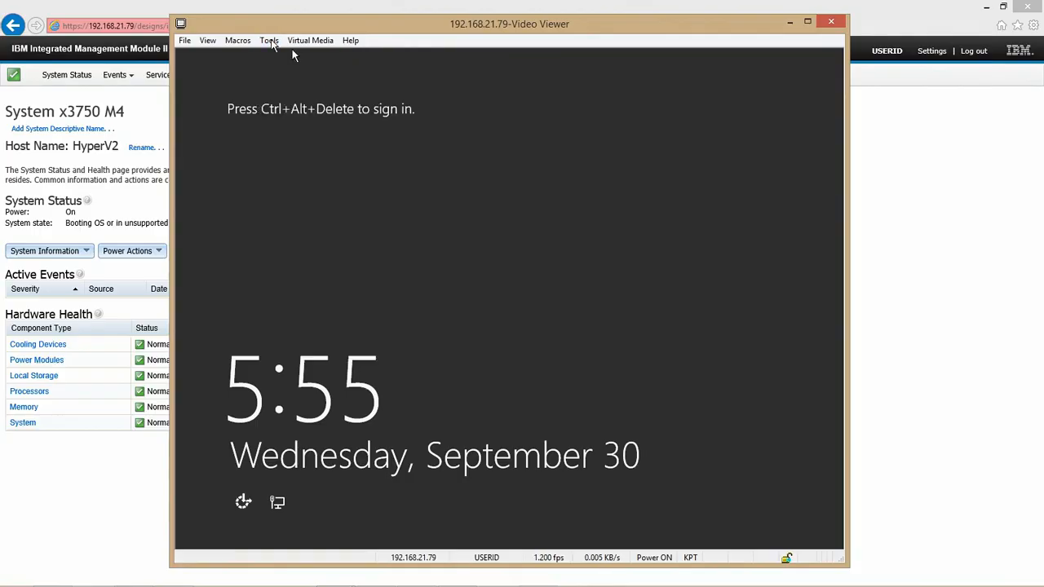
# Send the Ctrl-Alt-Del static macro to the remote server and choose the Administrator account on its sign-in screen.
pyautogui.click(230, 43)
pyautogui.moveTo(276, 72)
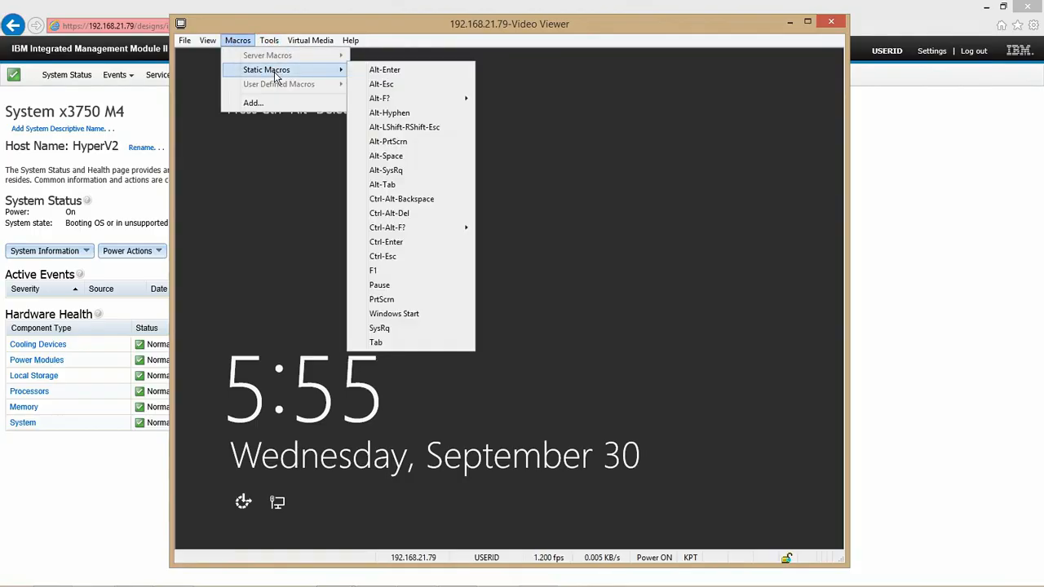
pyautogui.click(408, 214)
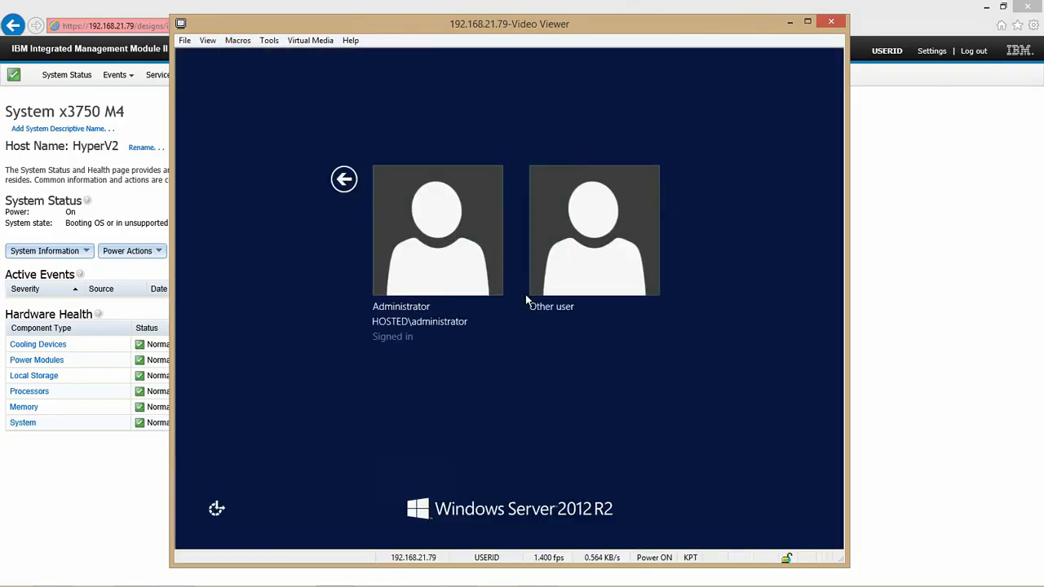
pyautogui.click(490, 278)
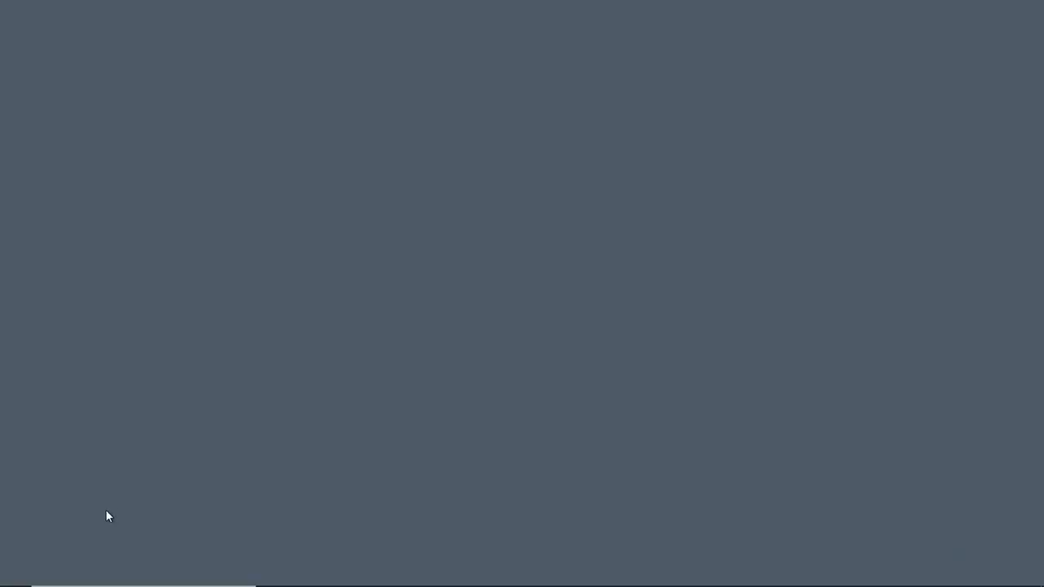
# Search Windows for "remot" and open Remote Desktop Connection.
pyautogui.moveTo(83, 580)
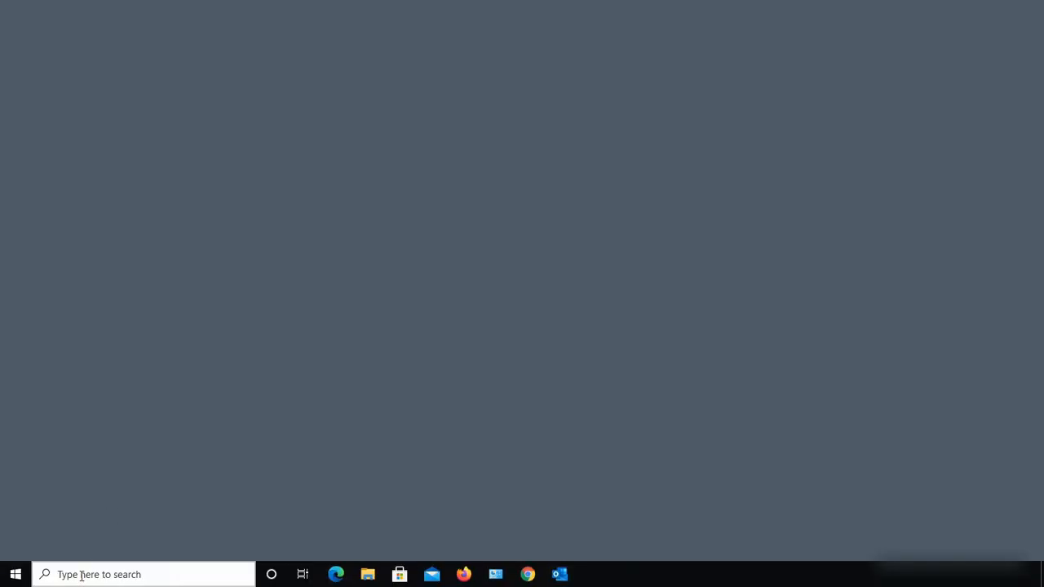
pyautogui.click(81, 576)
pyautogui.write('re')
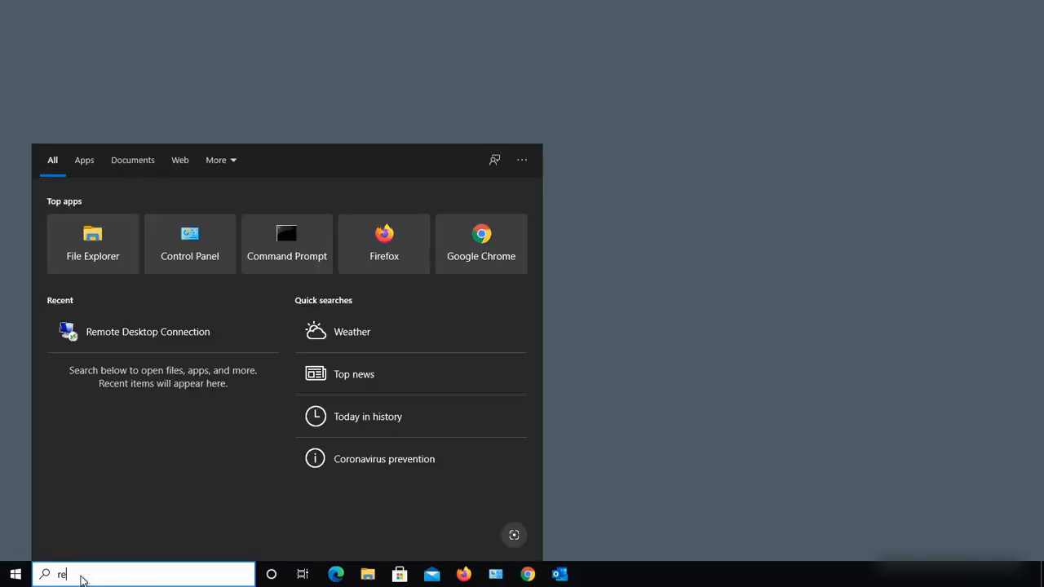
pyautogui.write('mot')
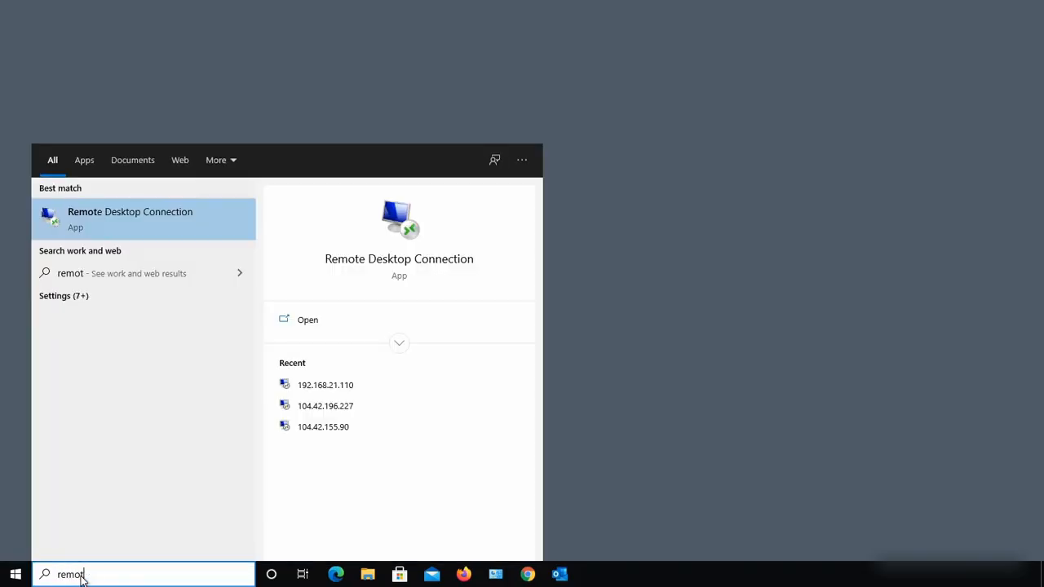
pyautogui.click(152, 216)
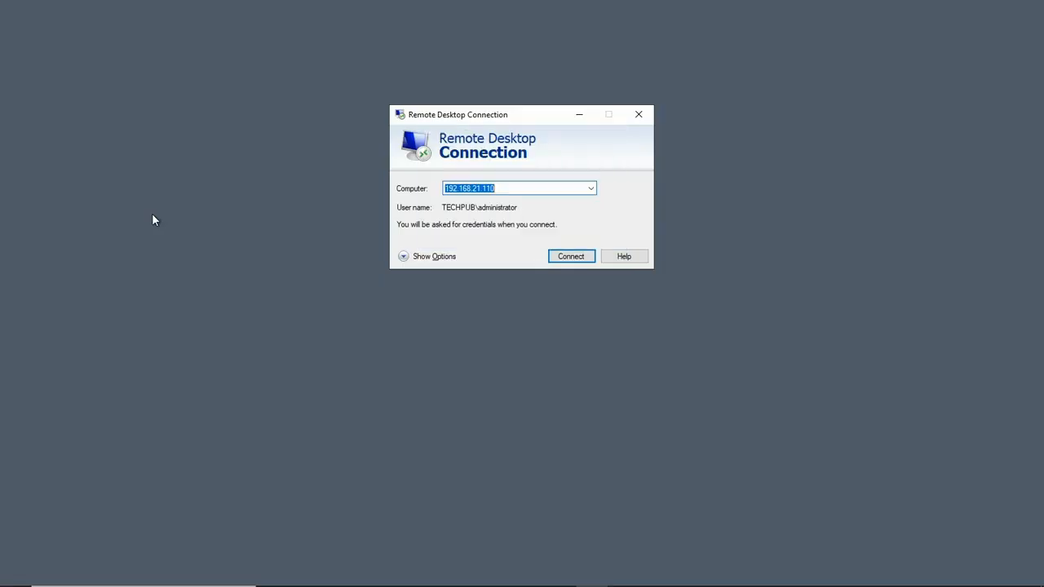
# Connect to 192.168.21.110 over Remote Desktop, signing in with the administrator account password.
pyautogui.click(568, 258)
pyautogui.write('•••••')
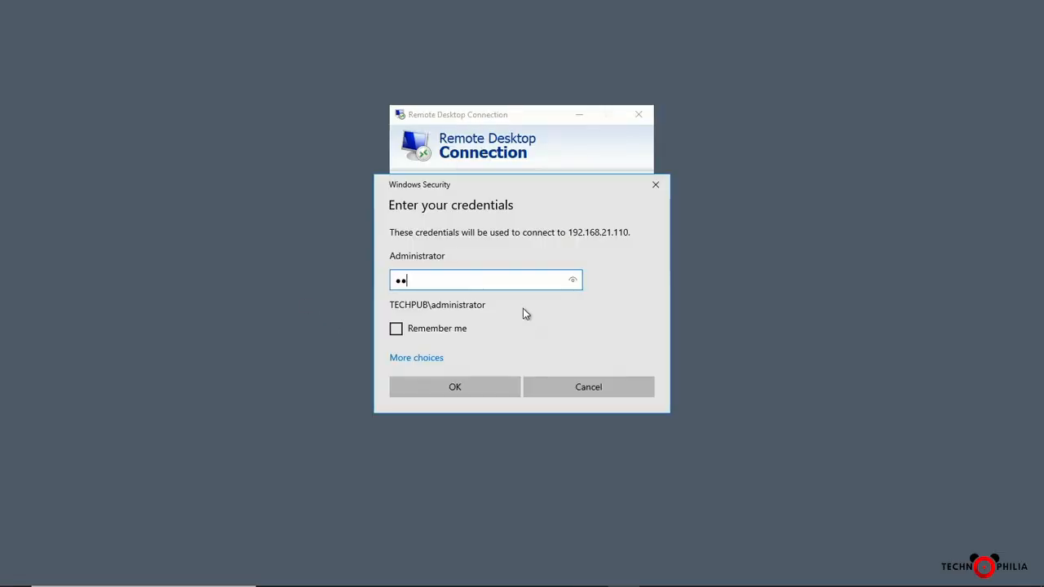
pyautogui.write('••••••')
pyautogui.press('Return')
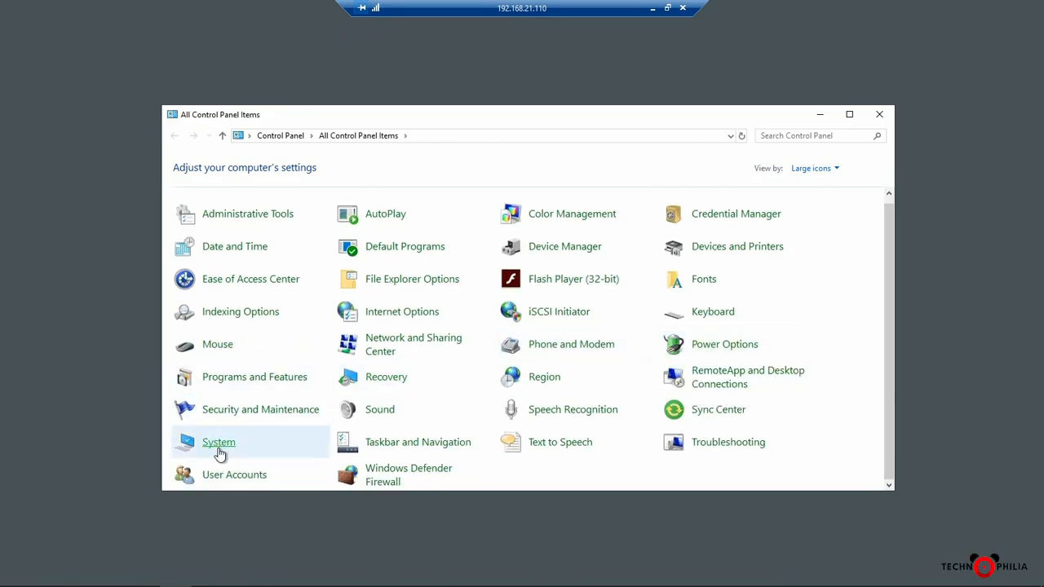
# Open the server's remote settings from its System page and move the System Properties dialog over the System window.
pyautogui.click(218, 443)
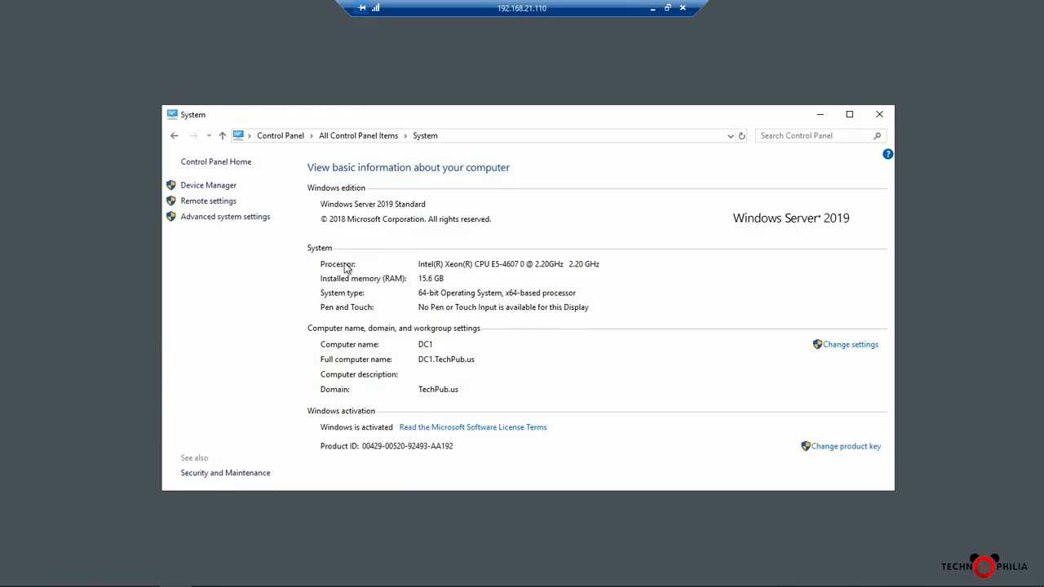
pyautogui.click(211, 204)
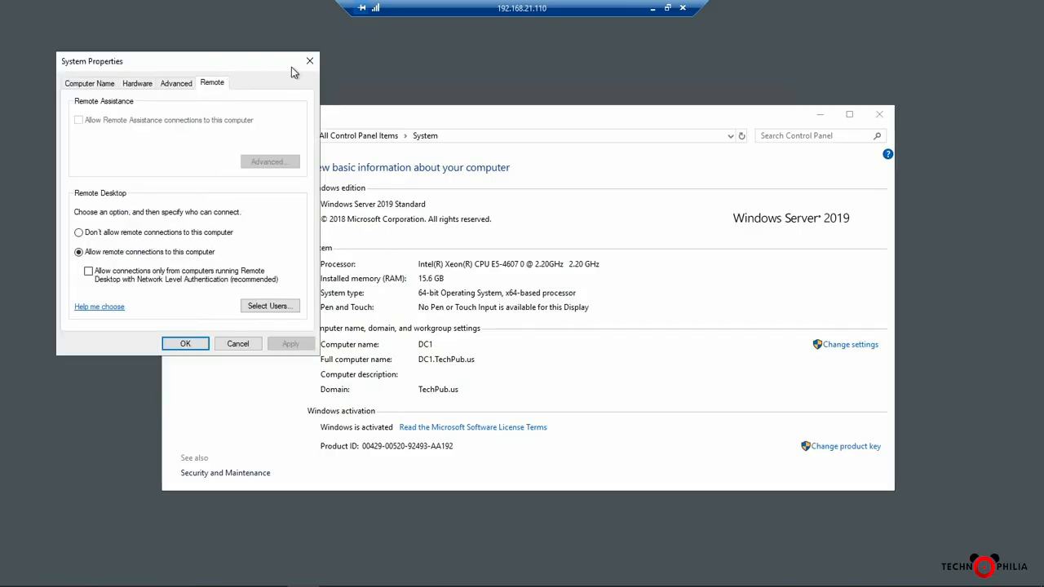
pyautogui.moveTo(291, 67); pyautogui.dragTo(482, 74)
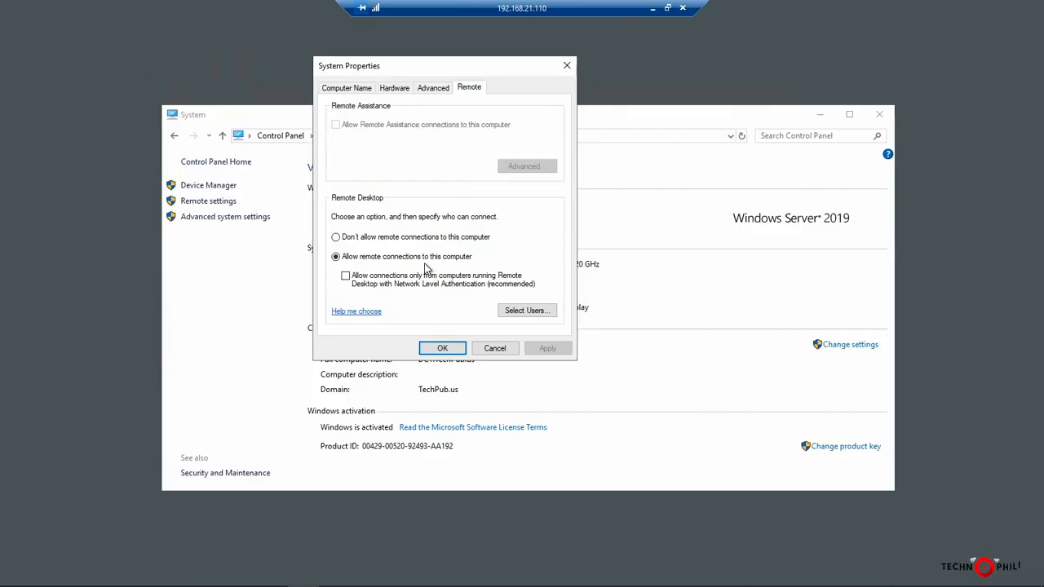
# Try disallowing remote connections, allow them again, and switch the Network Level Authentication restriction on and off.
pyautogui.click(431, 238)
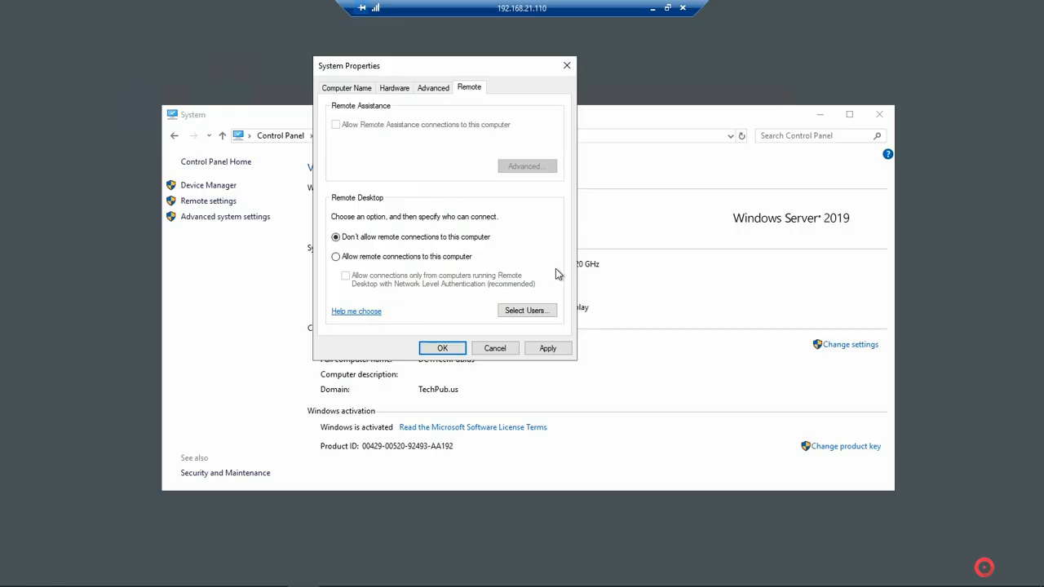
pyautogui.click(402, 257)
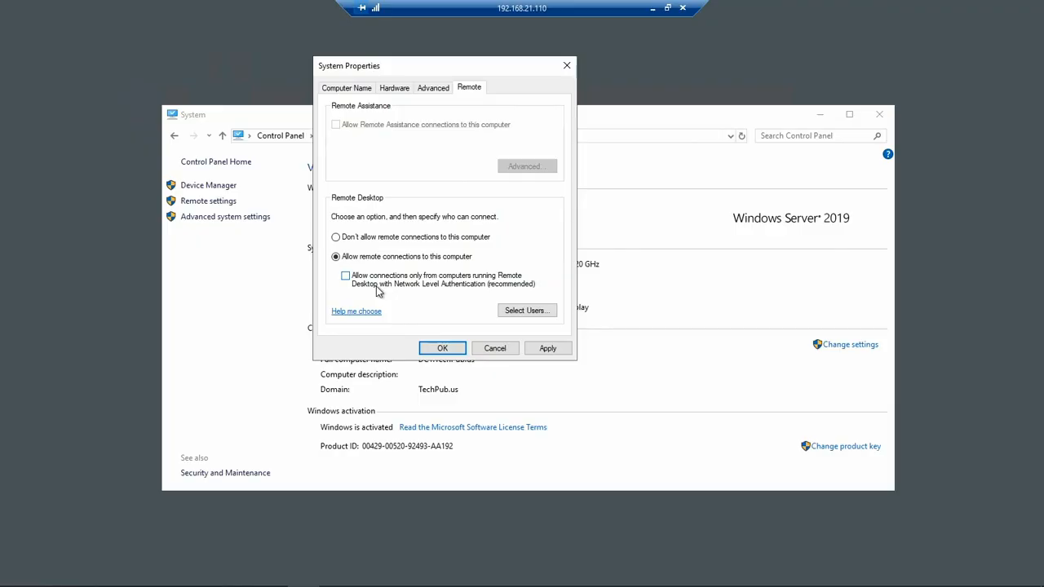
pyautogui.click(348, 277)
pyautogui.click(346, 278)
# Look at the Remote Desktop Users list and its dialog for adding users or groups, and cancel out of System Properties.
pyautogui.click(528, 312)
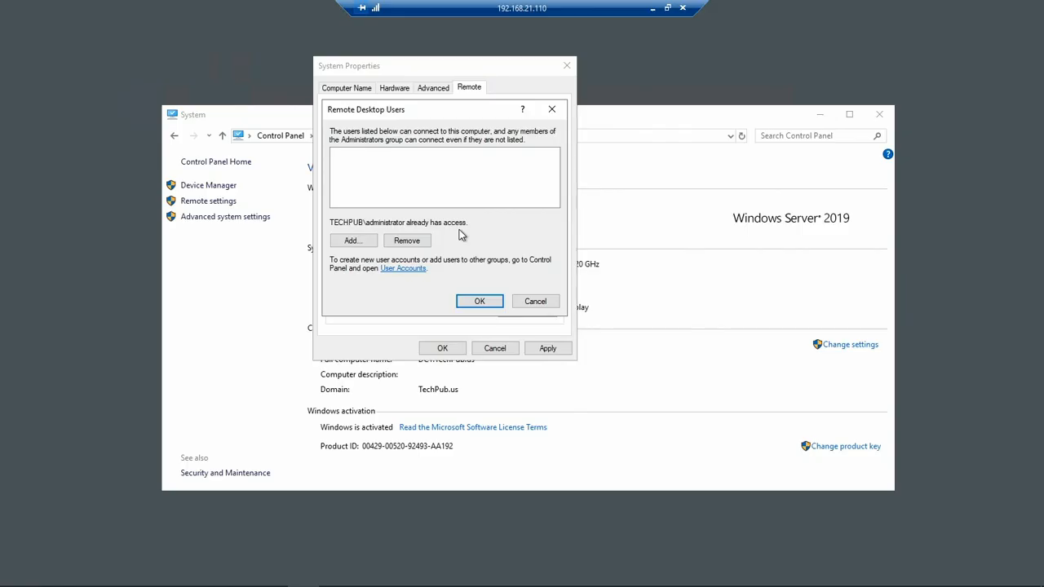
pyautogui.click(351, 240)
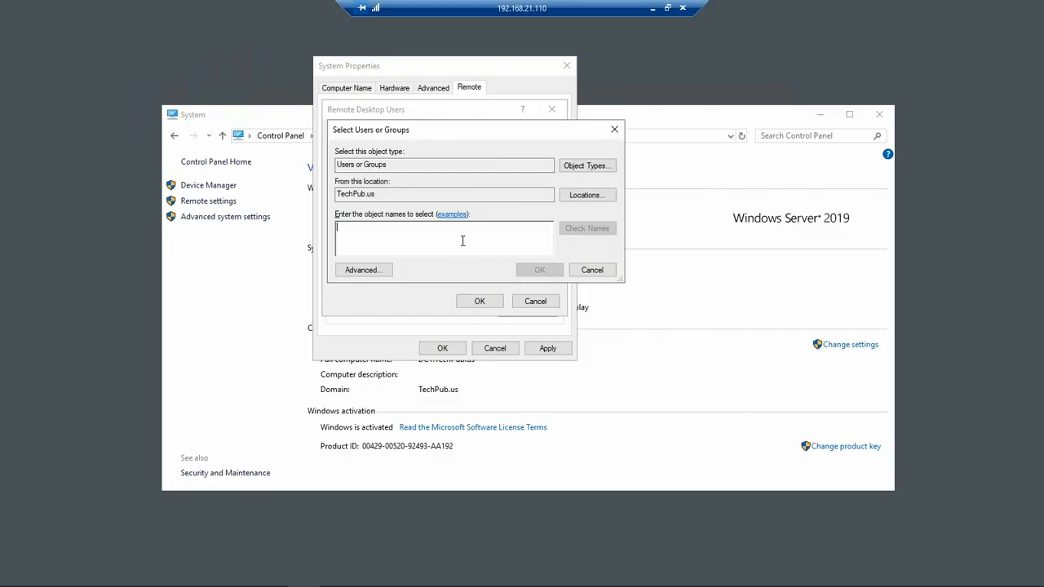
pyautogui.click(592, 271)
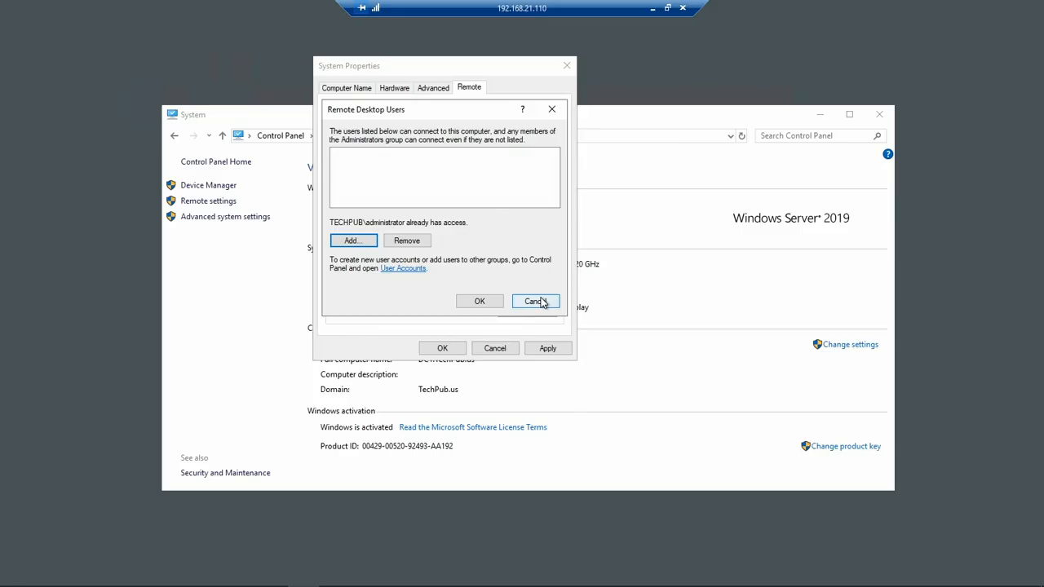
pyautogui.click(542, 303)
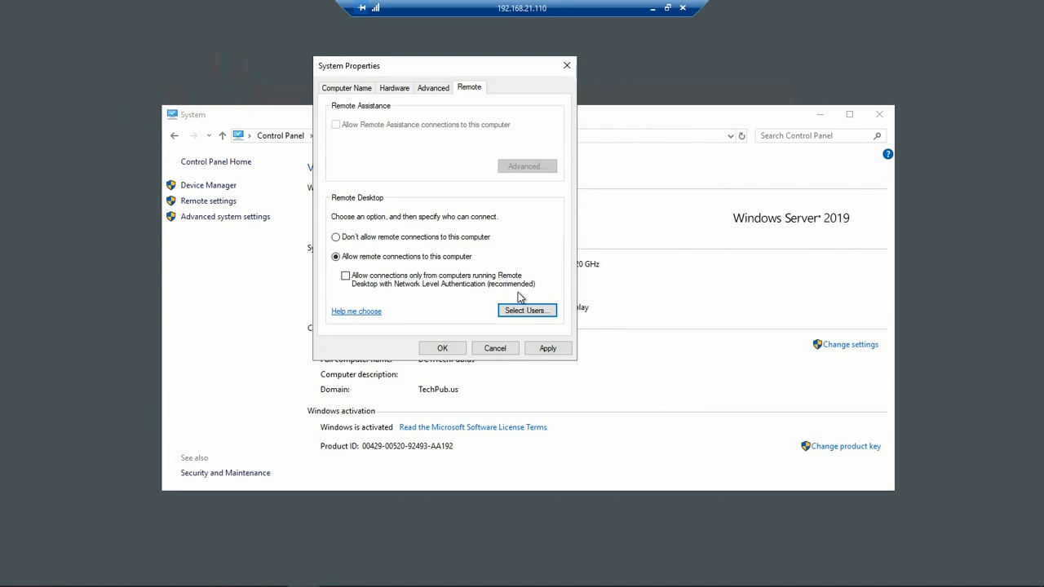
pyautogui.click(500, 350)
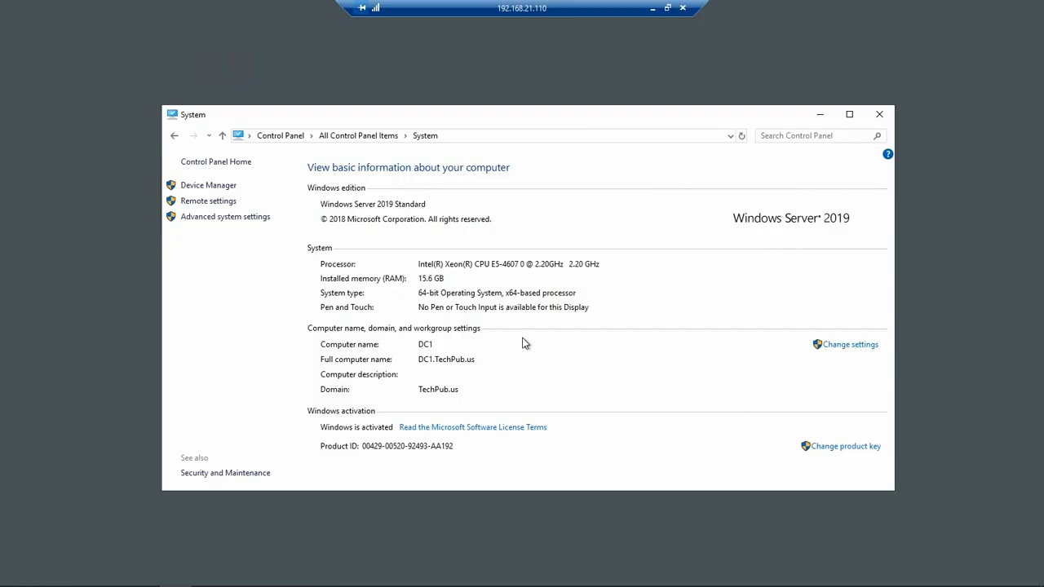
# Show the 192.168.21.110 session in a taller window beside the local desktop and clear the System window from the remote desktop.
pyautogui.click(669, 8)
pyautogui.moveTo(350, 22); pyautogui.dragTo(879, 18)
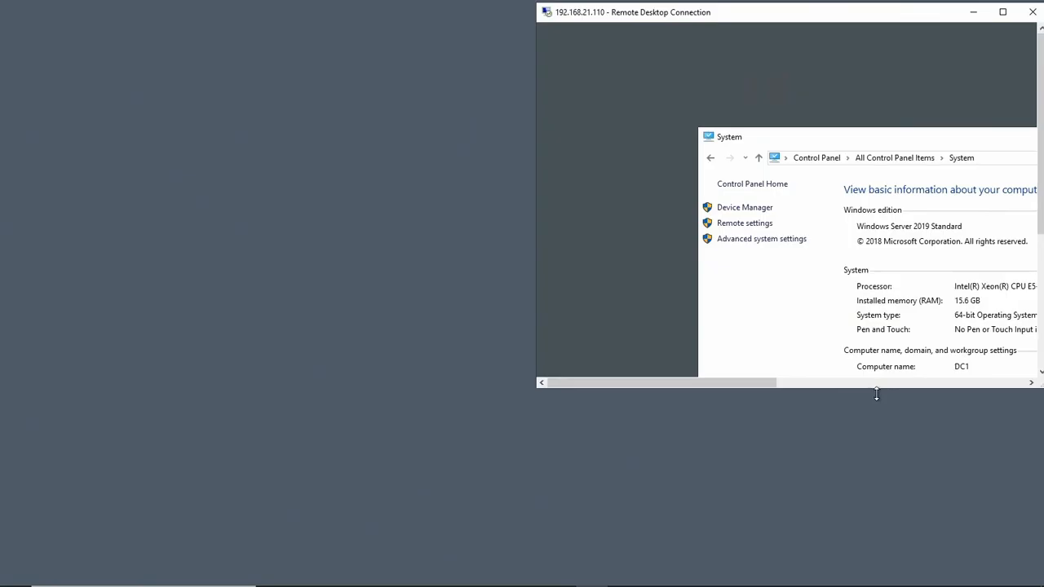
pyautogui.moveTo(877, 390); pyautogui.dragTo(890, 565)
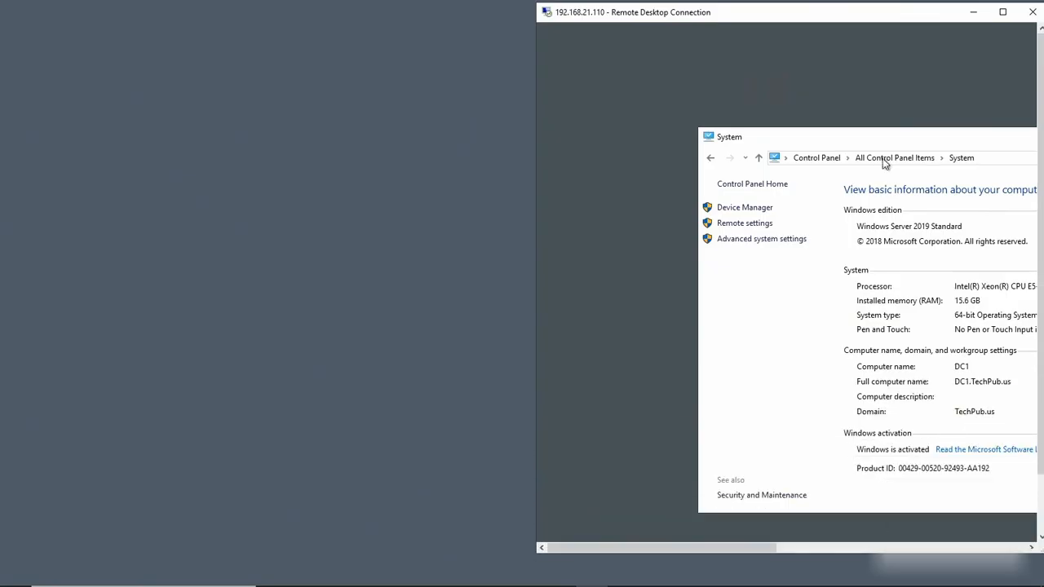
pyautogui.moveTo(796, 141); pyautogui.dragTo(618, 121)
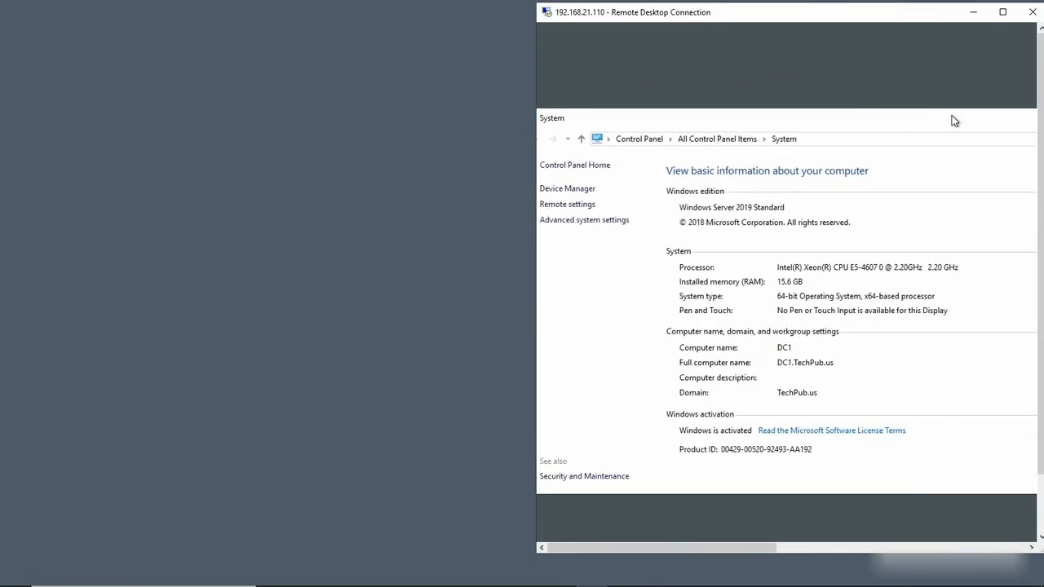
pyautogui.moveTo(954, 120); pyautogui.dragTo(830, 120)
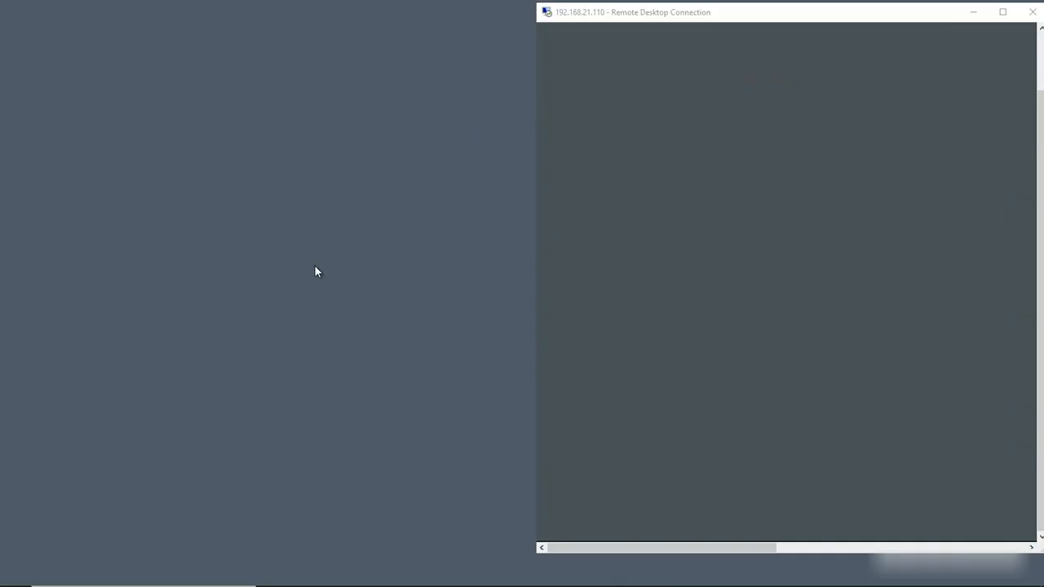
# Create a new text document with its default name on the local desktop.
pyautogui.rightClick(234, 212)
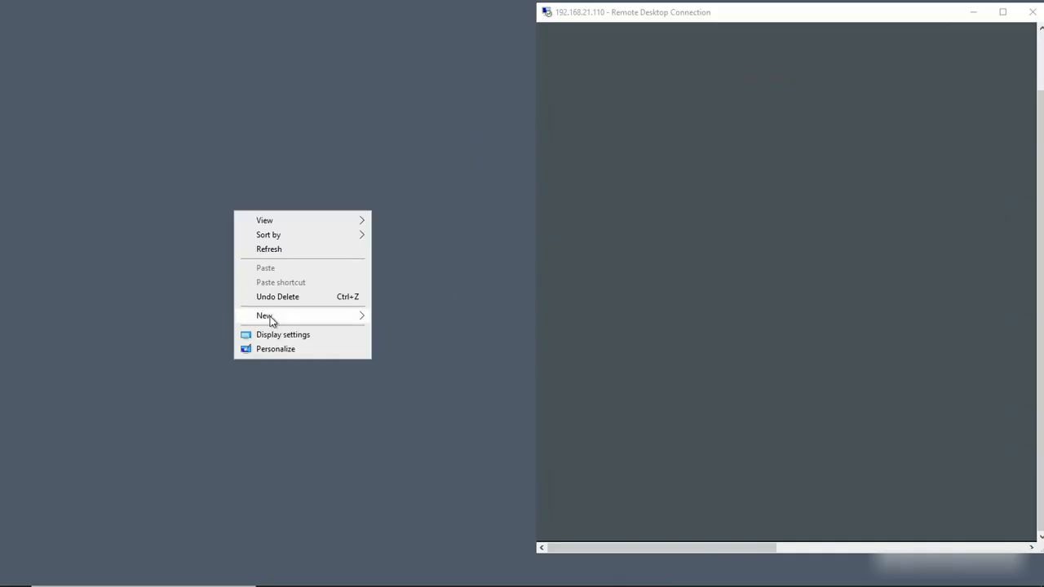
pyautogui.moveTo(275, 321)
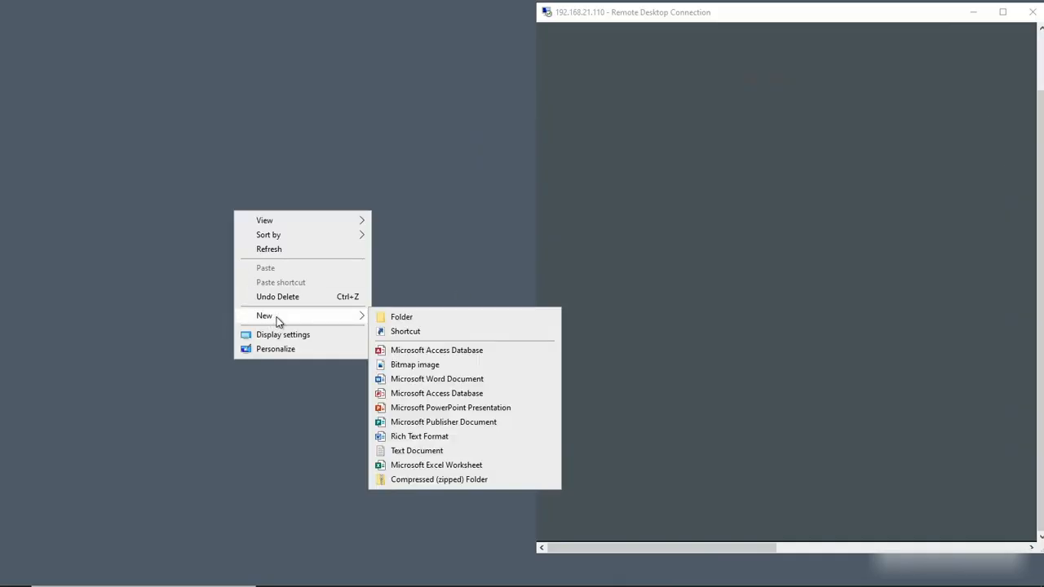
pyautogui.click(401, 451)
pyautogui.press('Return')
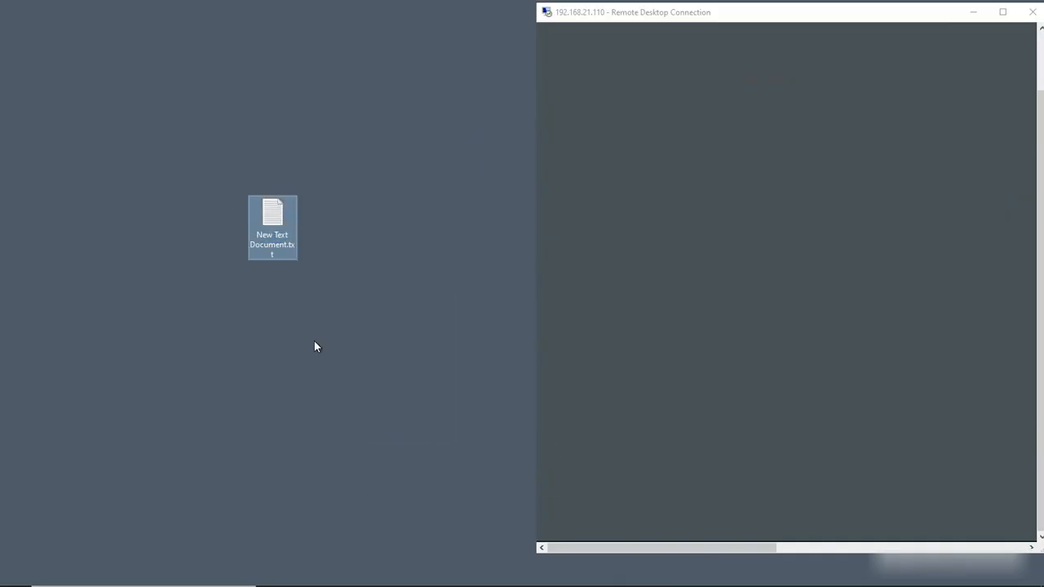
# Copy New Text Document.txt from the local desktop and paste it onto the remote server's desktop.
pyautogui.rightClick(288, 215)
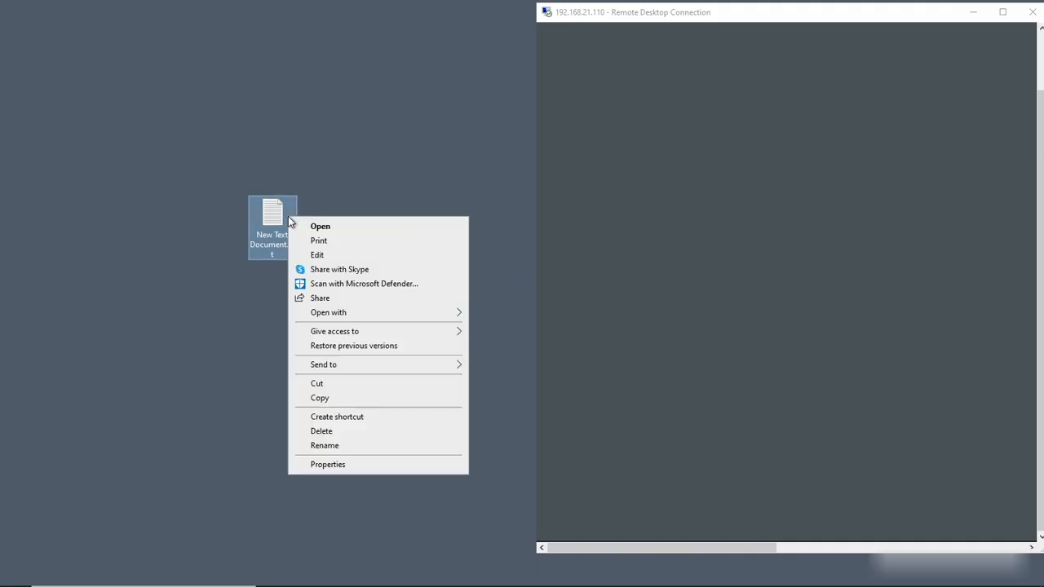
pyautogui.click(320, 399)
pyautogui.rightClick(709, 215)
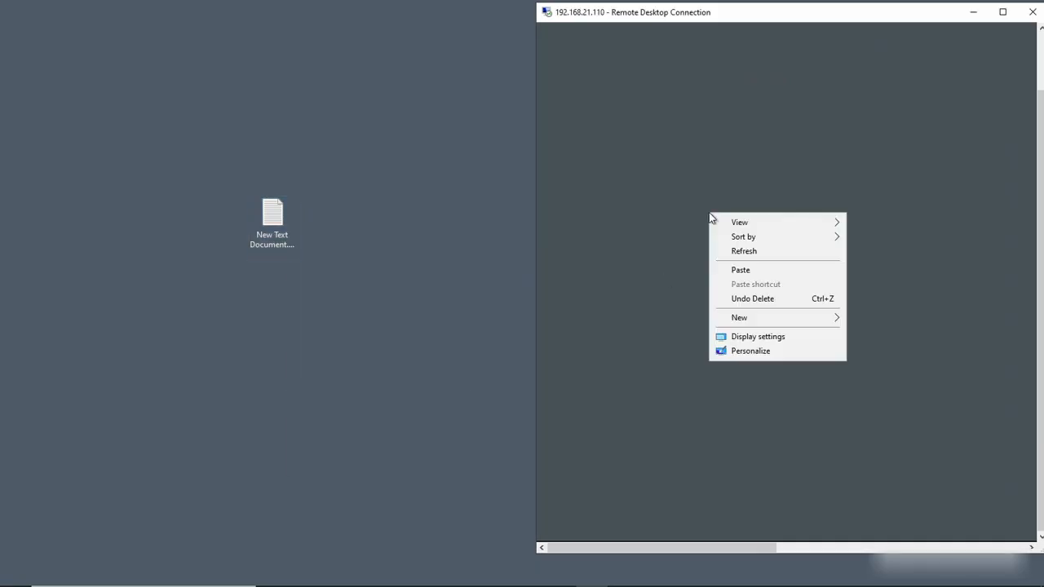
pyautogui.click(726, 270)
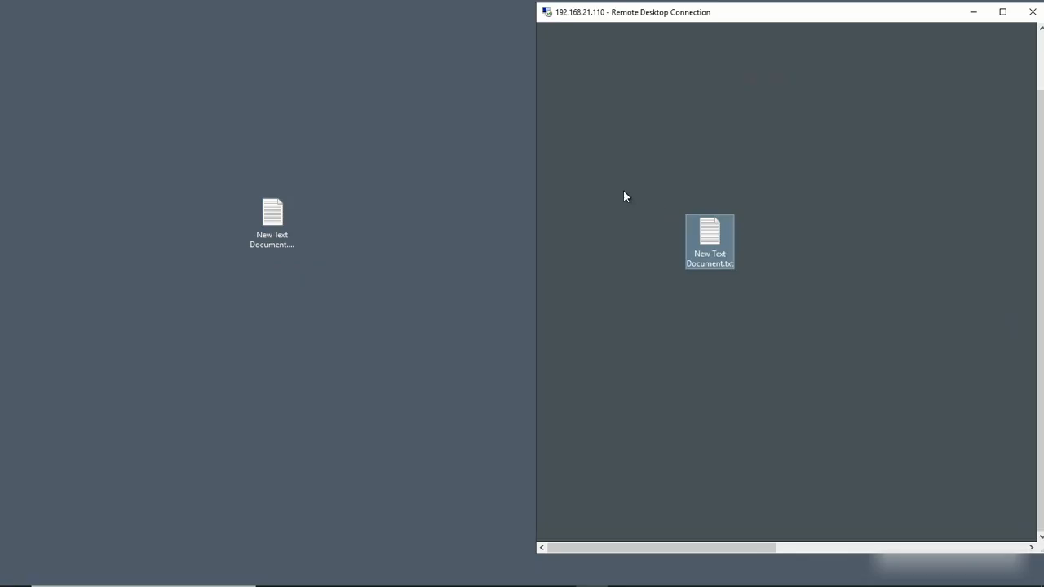
# Try to transfer the local text document straight onto the remote desktop without copying and pasting.
pyautogui.moveTo(263, 221); pyautogui.dragTo(615, 221)
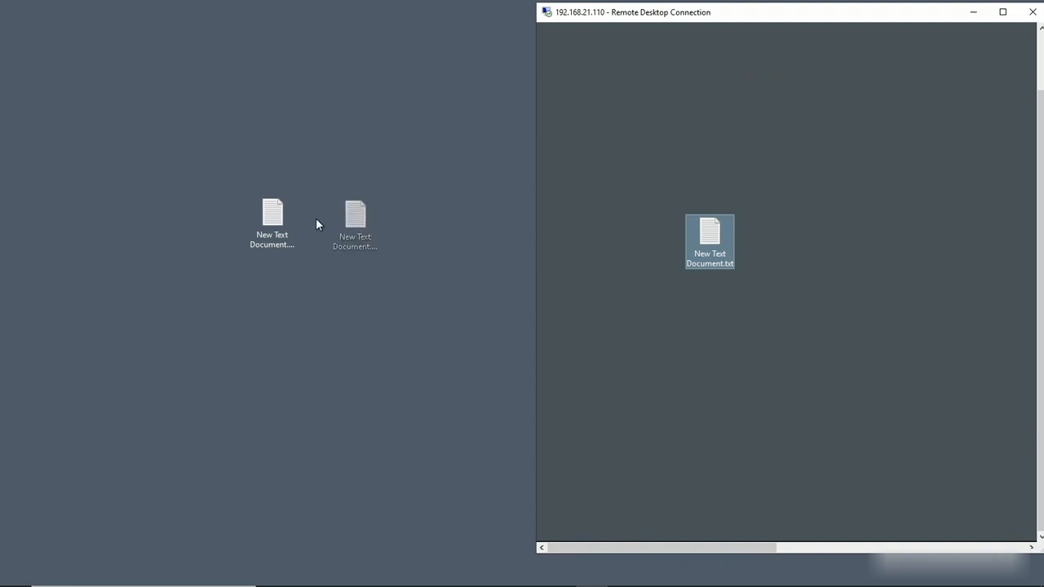
pyautogui.click(308, 248)
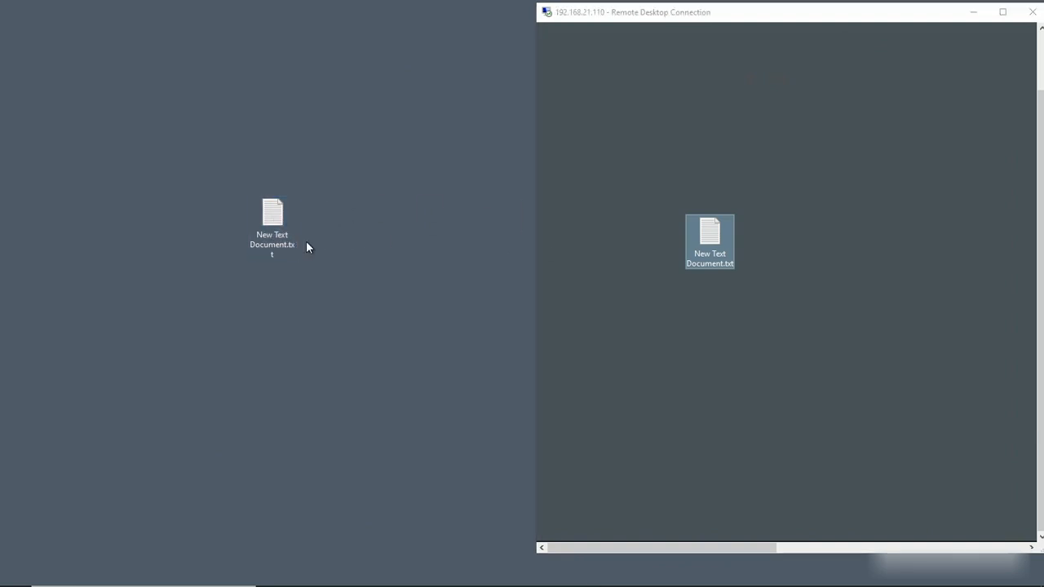
pyautogui.click(859, 336)
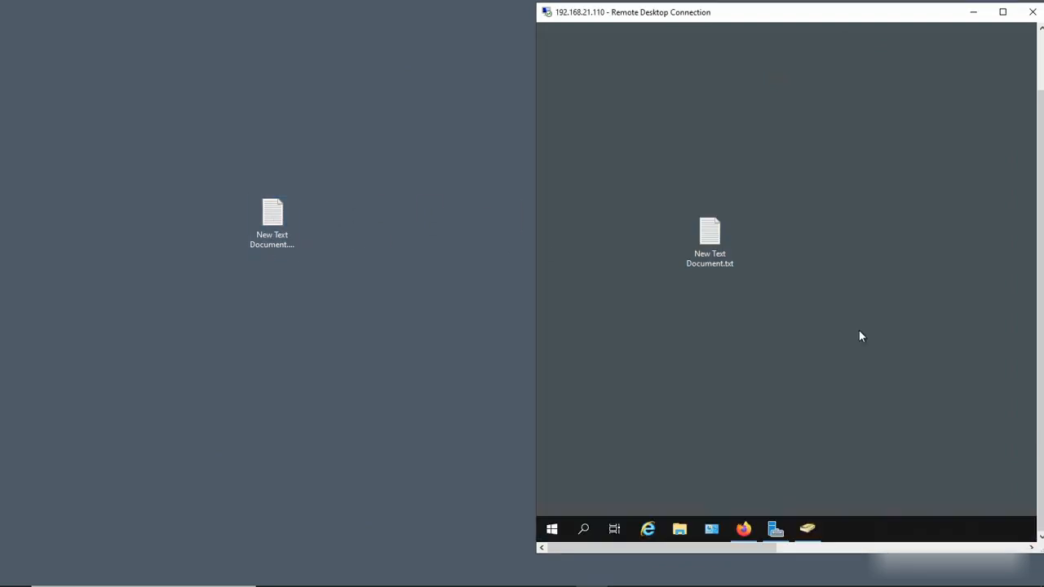
# Search the remote server for "printers", open Printers & scanners, and inspect the redirected Microsoft Print to PDF and HPShared printers.
pyautogui.rightClick(553, 529)
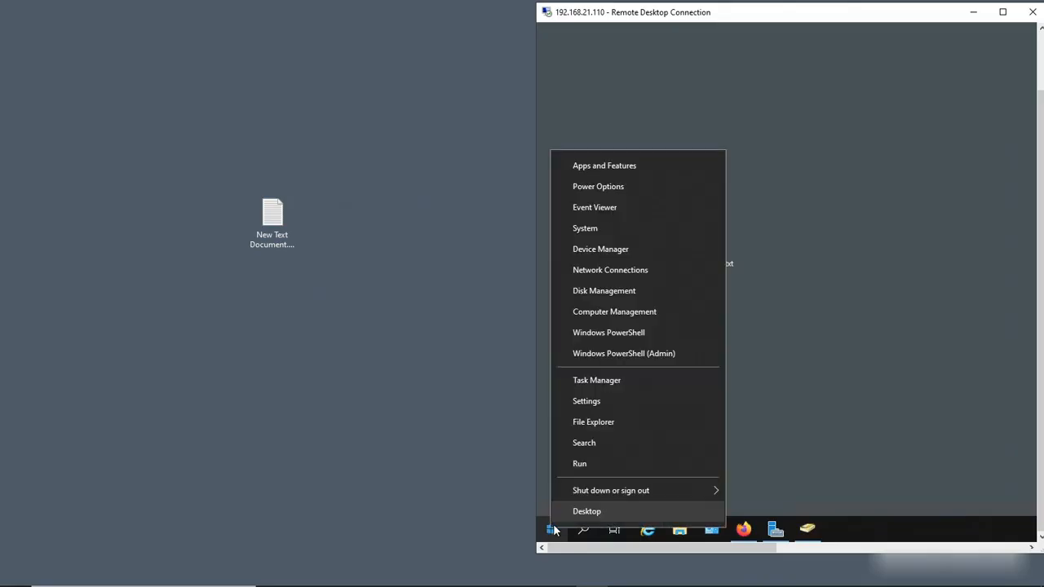
pyautogui.click(584, 443)
pyautogui.write('p')
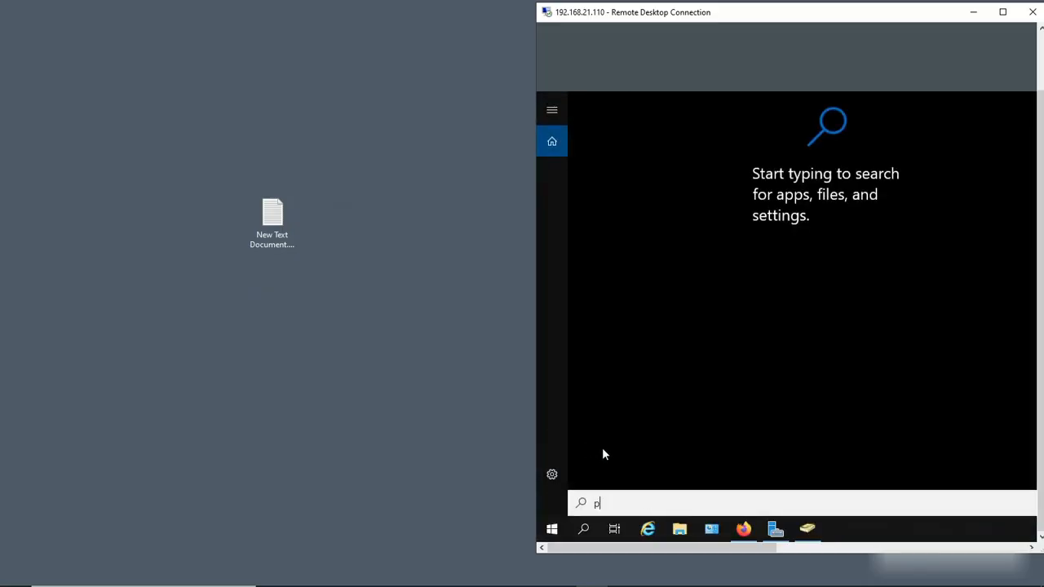
pyautogui.write('rinters')
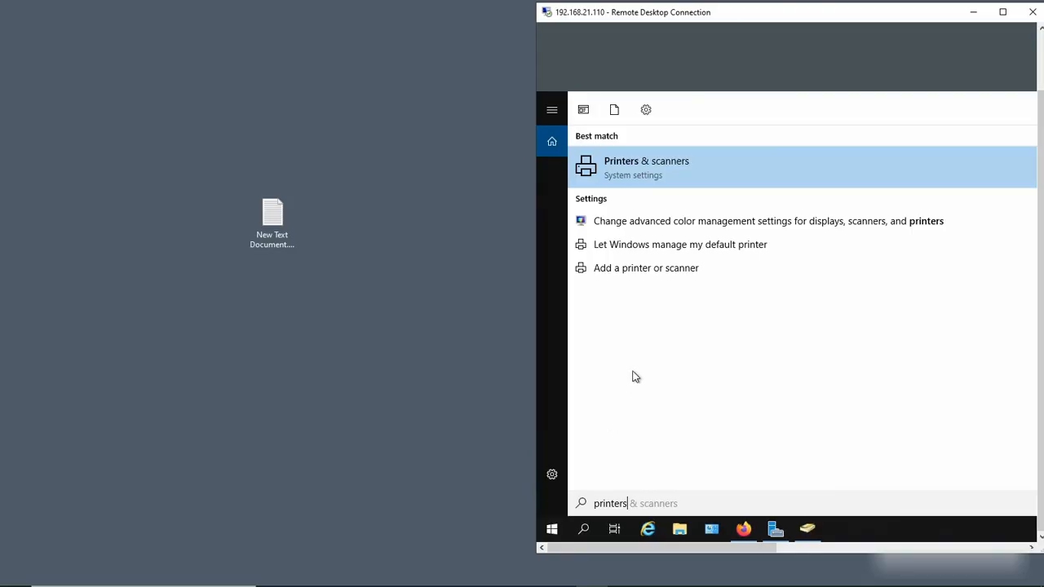
pyautogui.click(630, 165)
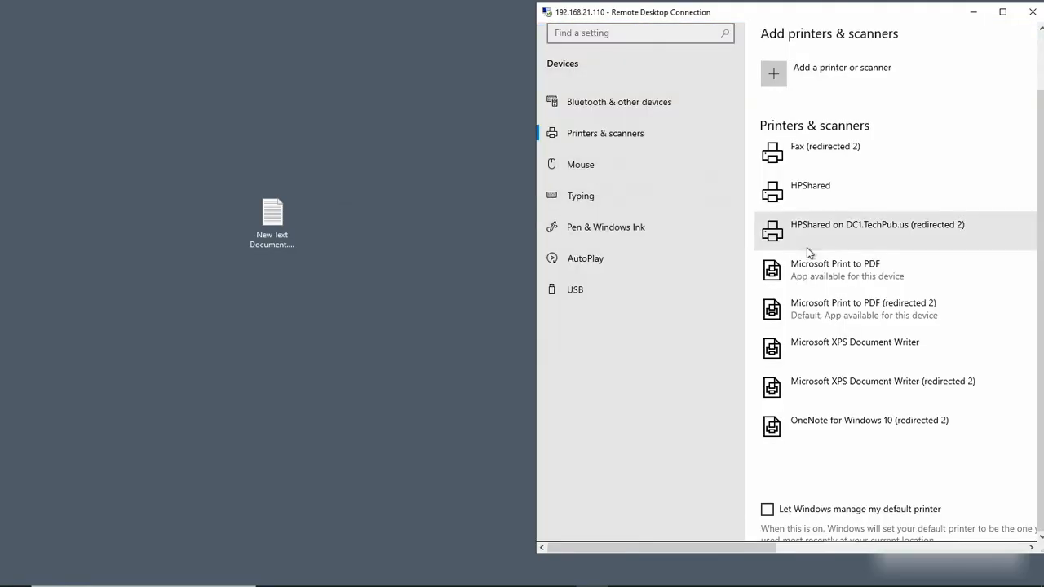
pyautogui.click(858, 305)
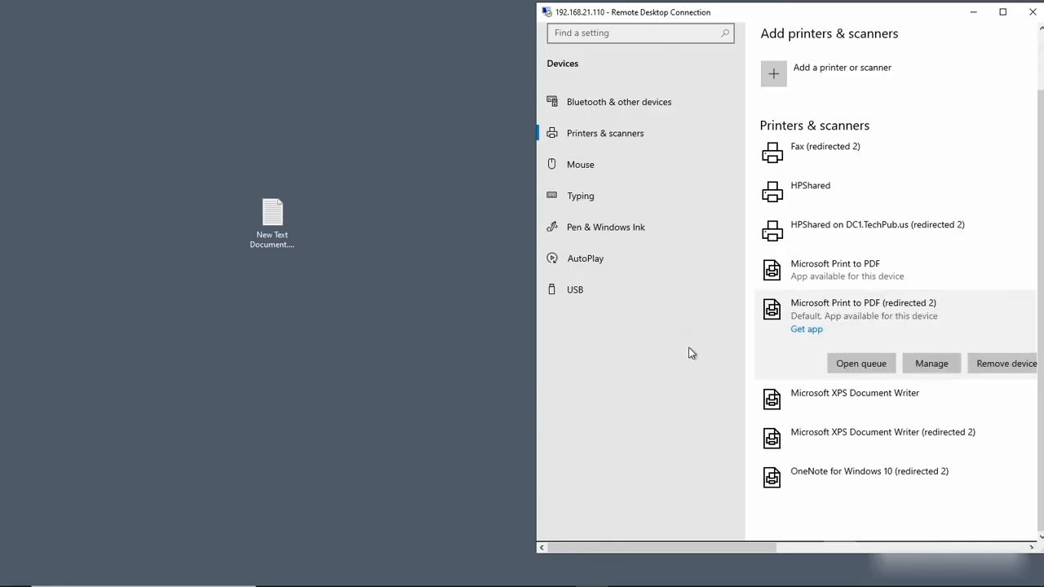
pyautogui.click(846, 228)
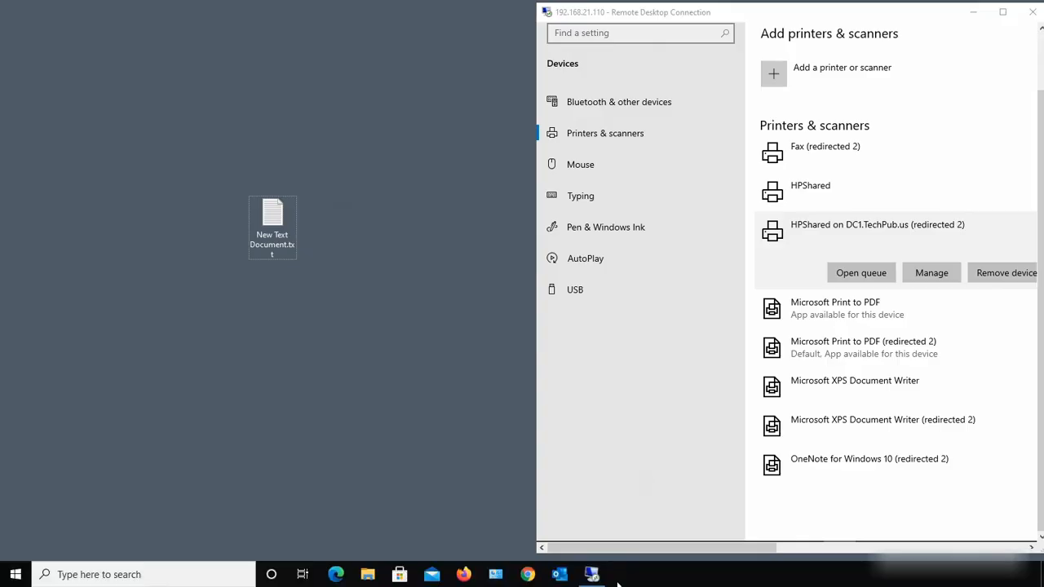
# Open another Remote Desktop Connection window on the local computer and show its Local Resources options.
pyautogui.click(594, 576)
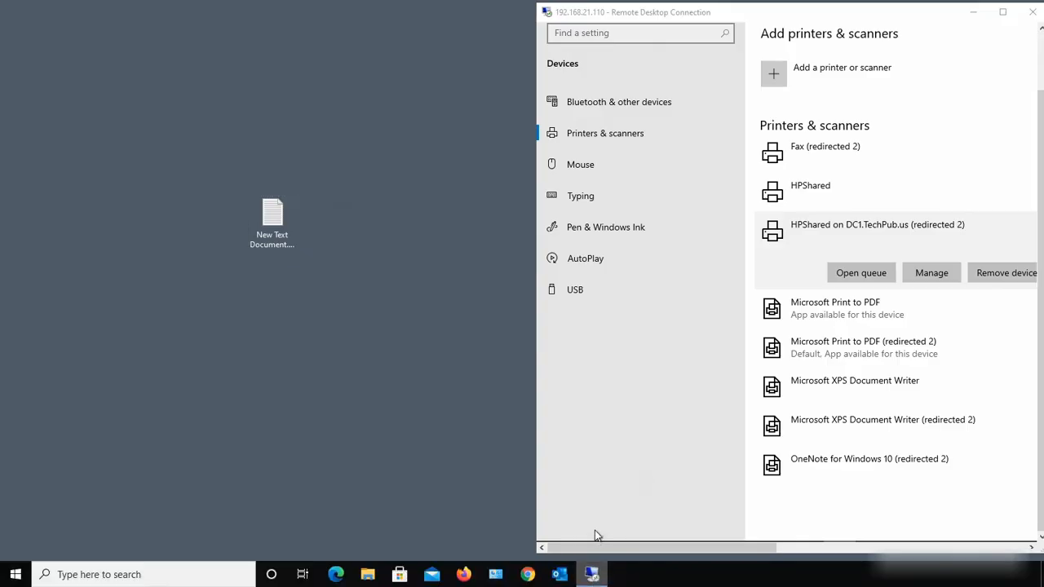
pyautogui.rightClick(593, 573)
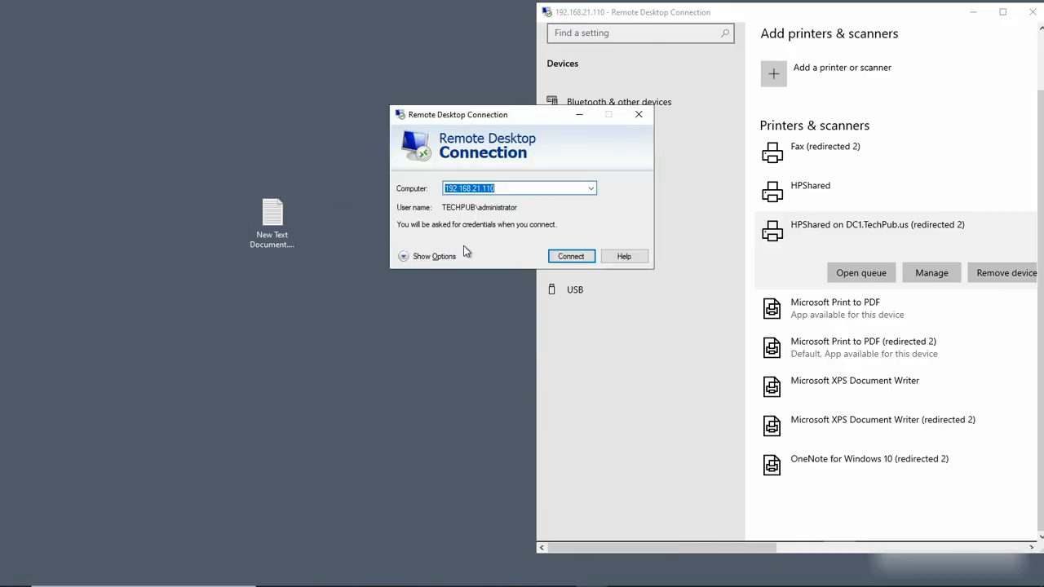
pyautogui.click(434, 260)
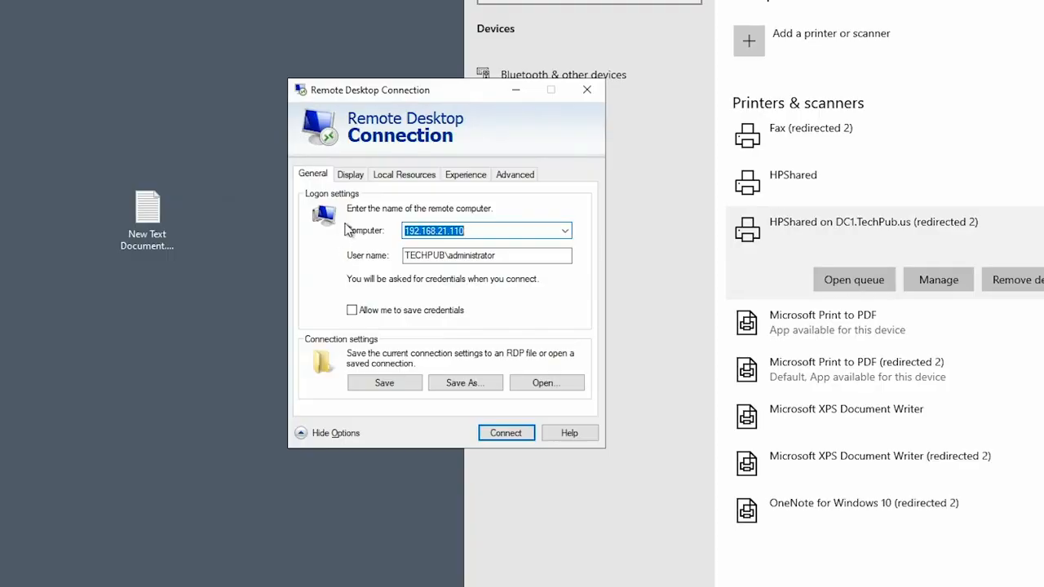
pyautogui.click(392, 177)
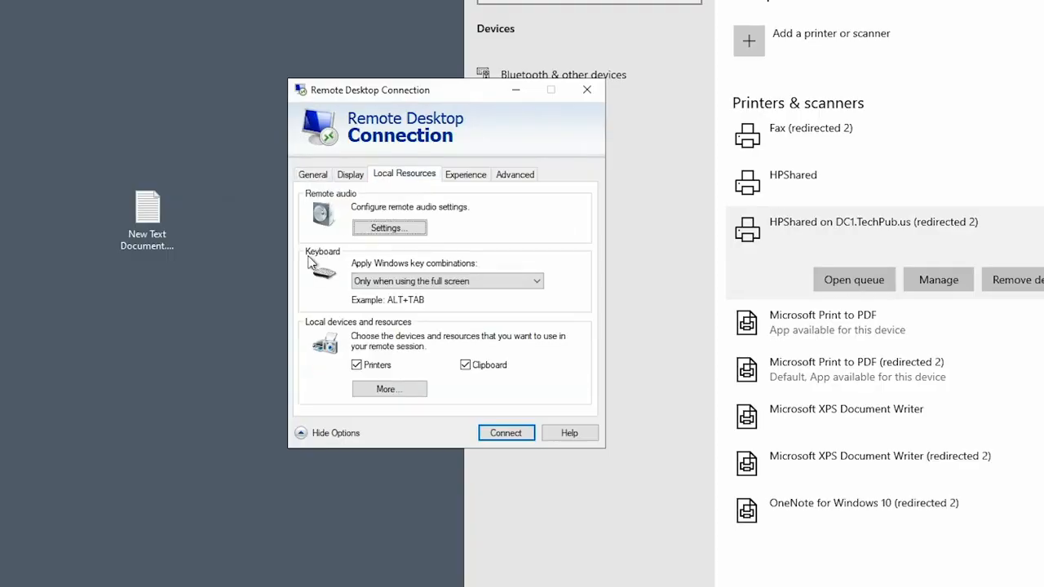
# Examine the additional local devices for the session, expanding Drives, Video capture devices and Other supported Plug and Play devices.
pyautogui.click(387, 390)
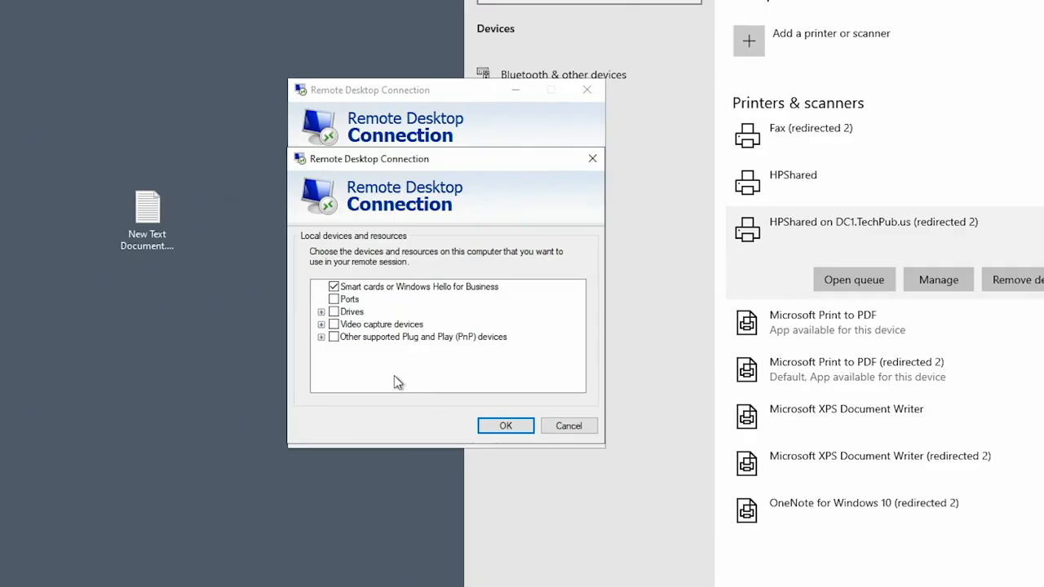
pyautogui.click(322, 313)
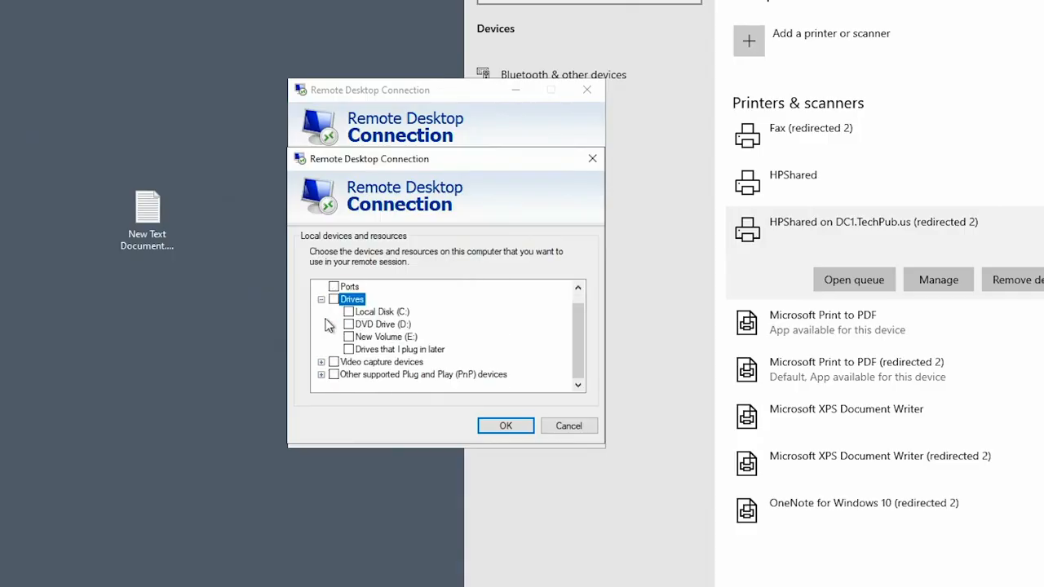
pyautogui.click(322, 362)
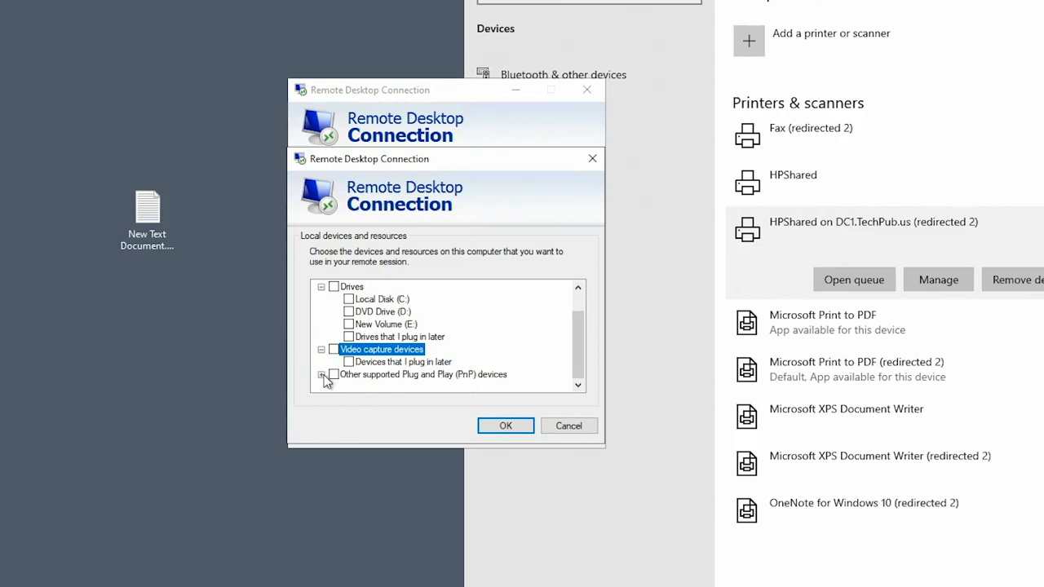
pyautogui.click(322, 375)
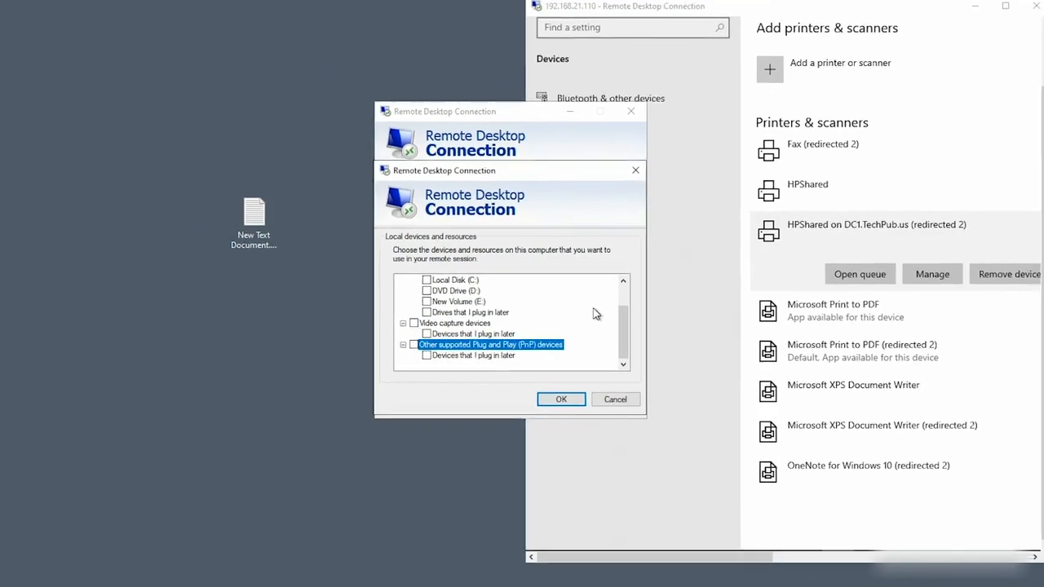